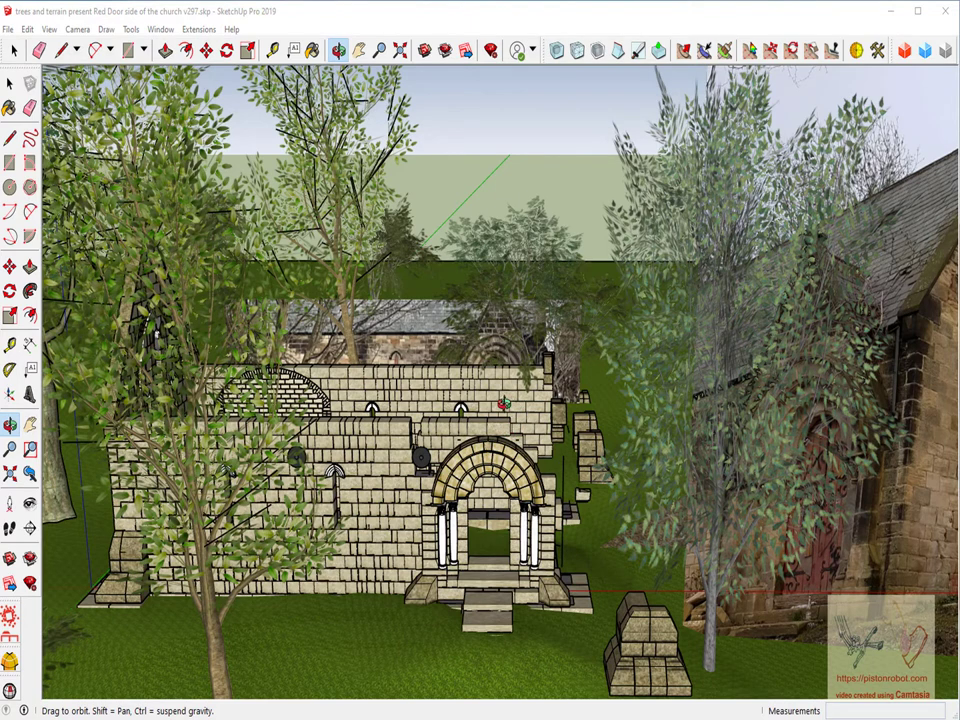
# Step: Orbit and zoom around the stone church ruin, ending on an overhead view of the whole ruin
pyautogui.moveTo(505, 403); pyautogui.dragTo(491, 427)
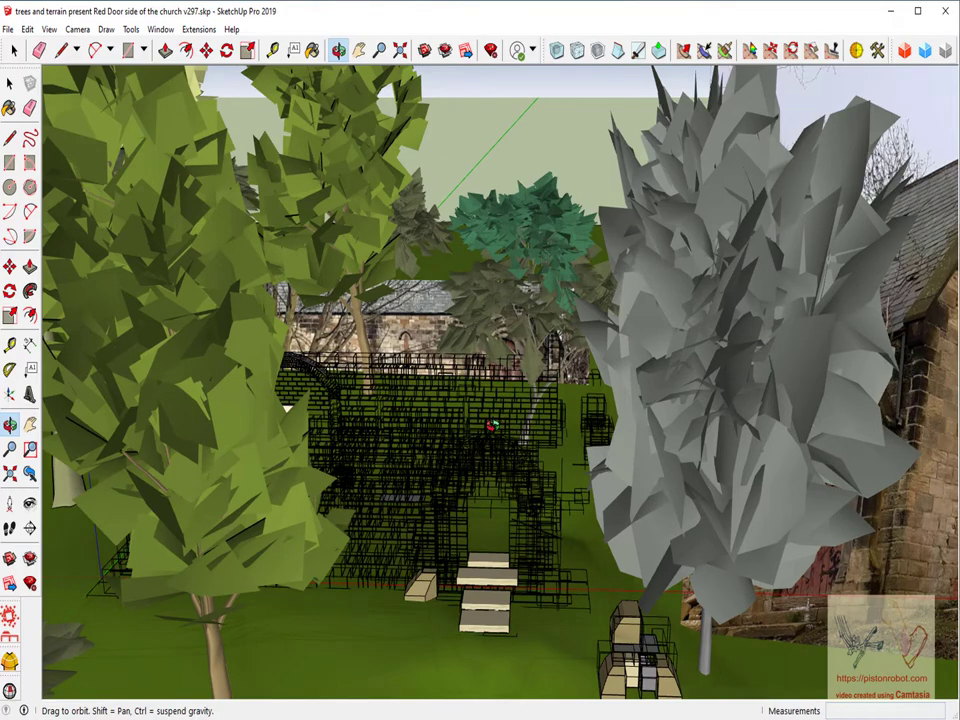
pyautogui.scroll(3, 477, 450)
pyautogui.scroll(3, 465, 460)
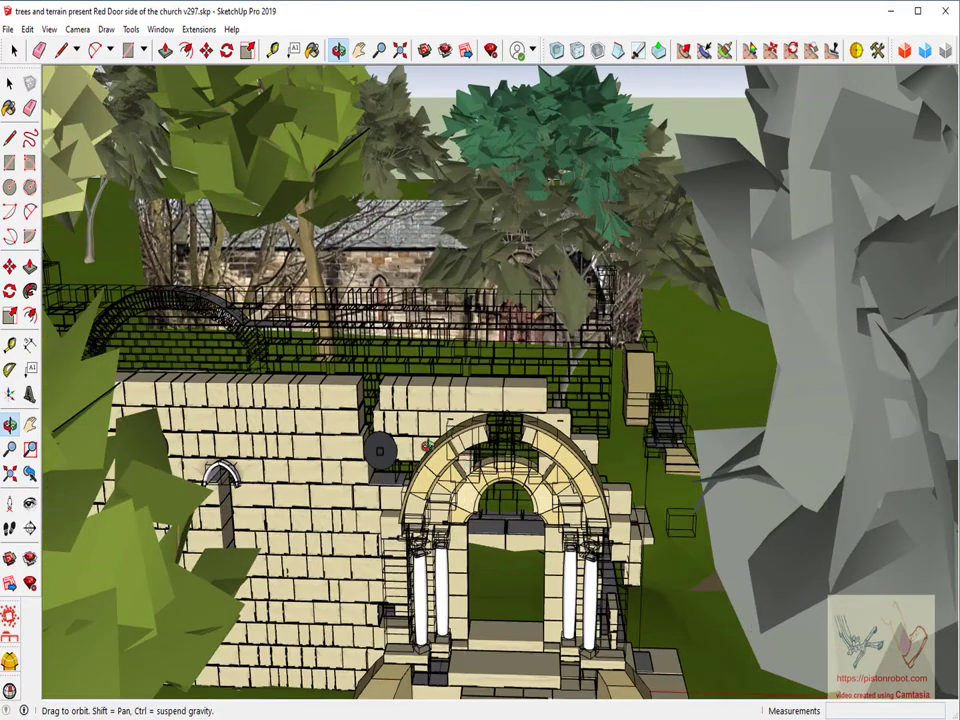
pyautogui.moveTo(422, 452); pyautogui.dragTo(308, 392)
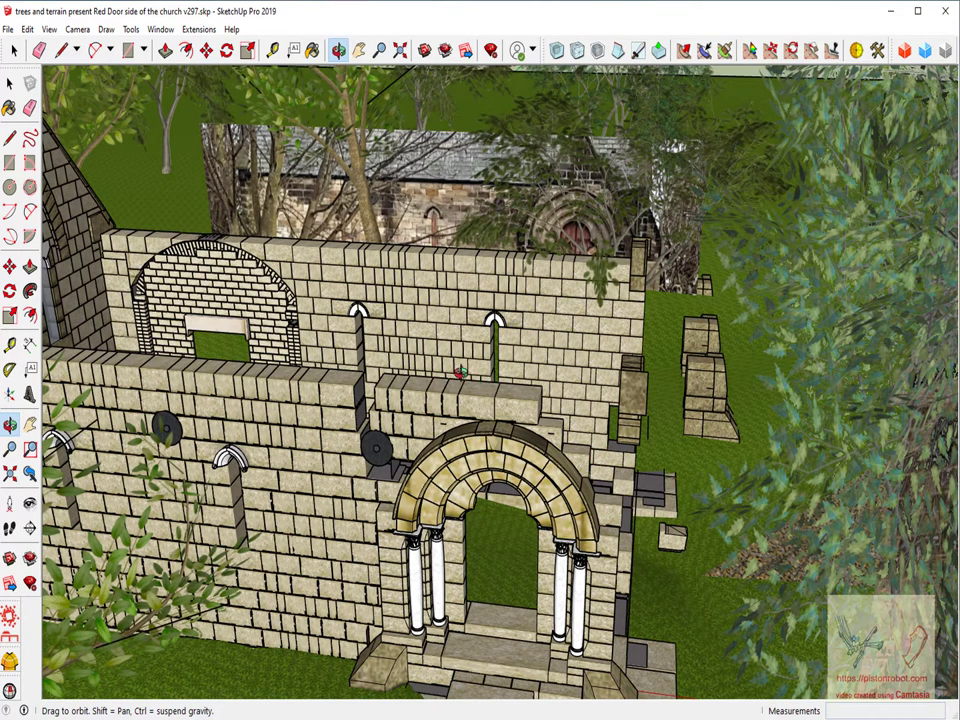
pyautogui.moveTo(466, 378); pyautogui.dragTo(622, 373)
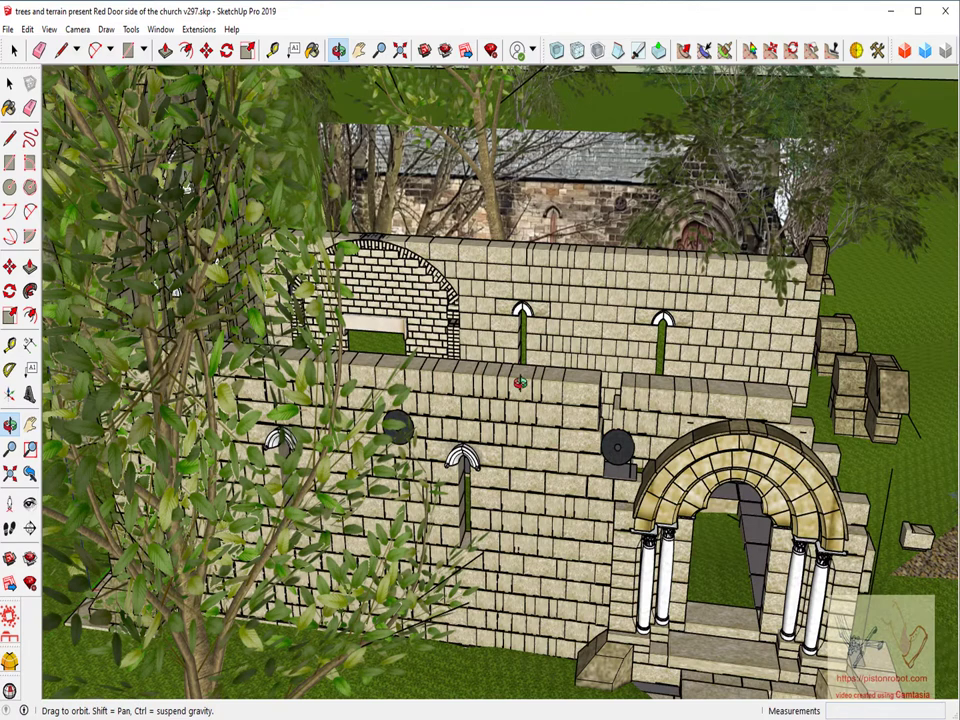
pyautogui.moveTo(617, 538); pyautogui.dragTo(537, 440)
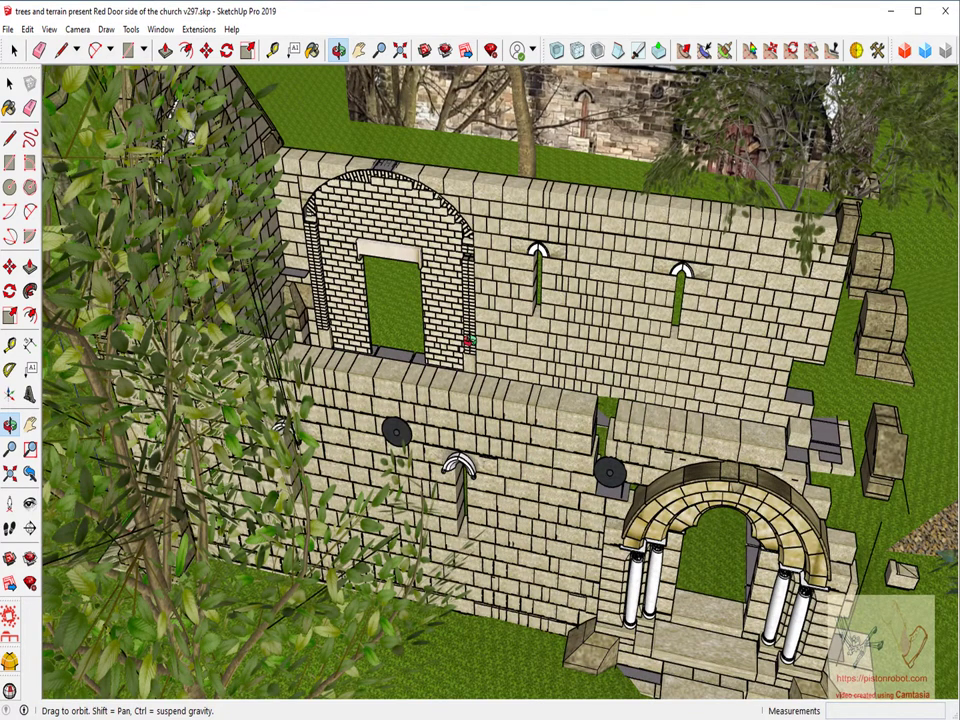
pyautogui.moveTo(537, 440); pyautogui.dragTo(520, 360)
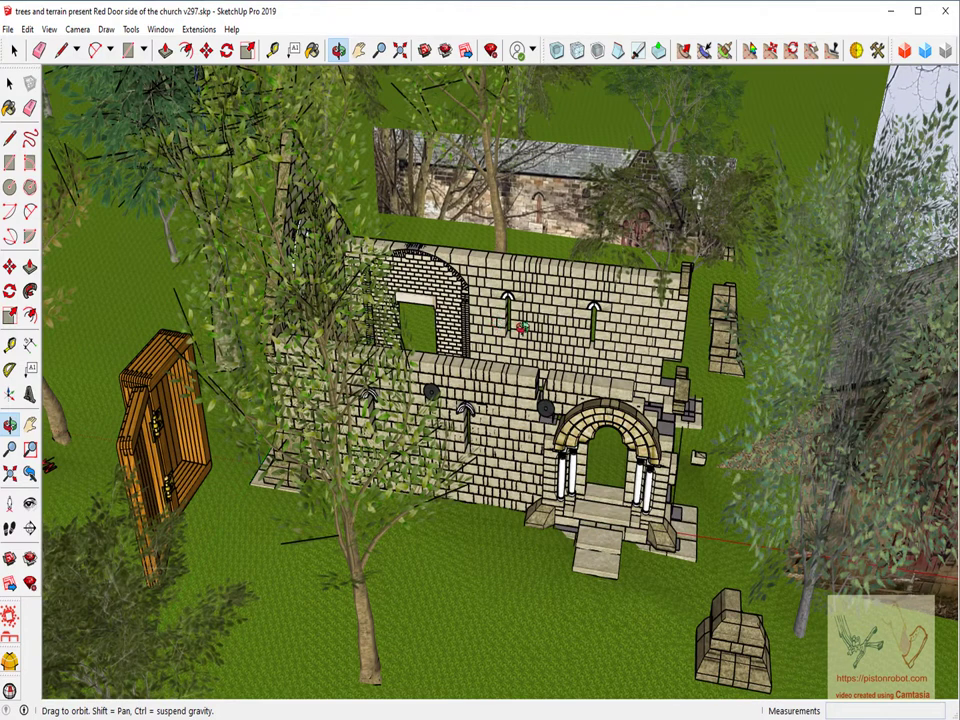
# Step: Hide the 'terrain only no contours' and 'trees' layers, then move the Layers panel aside
pyautogui.moveTo(520, 140); pyautogui.dragTo(540, 146)
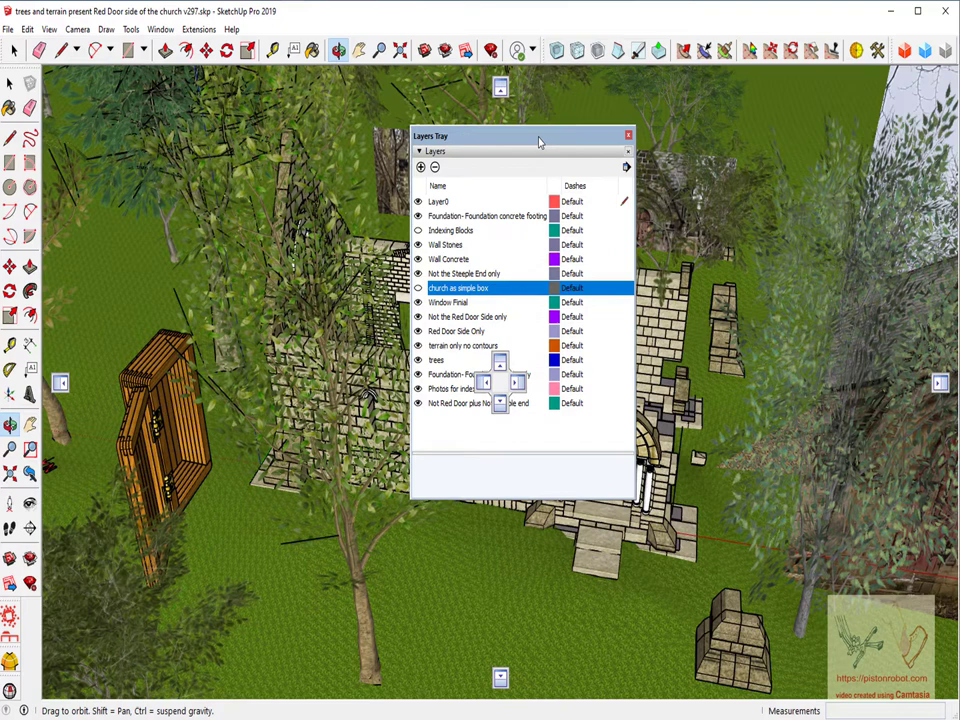
pyautogui.click(419, 347)
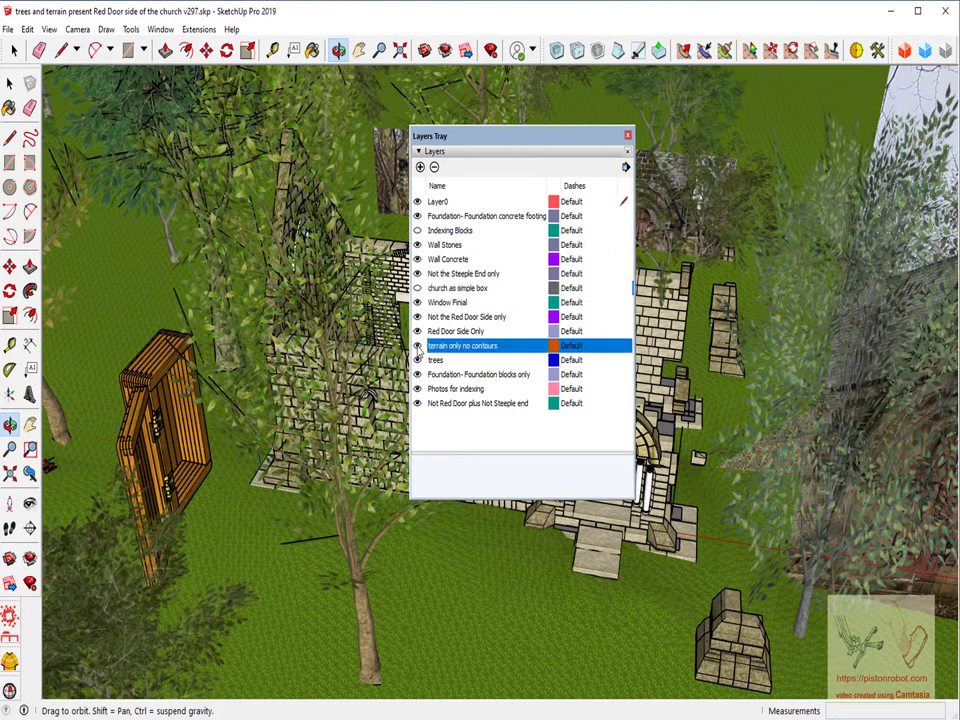
pyautogui.click(418, 361)
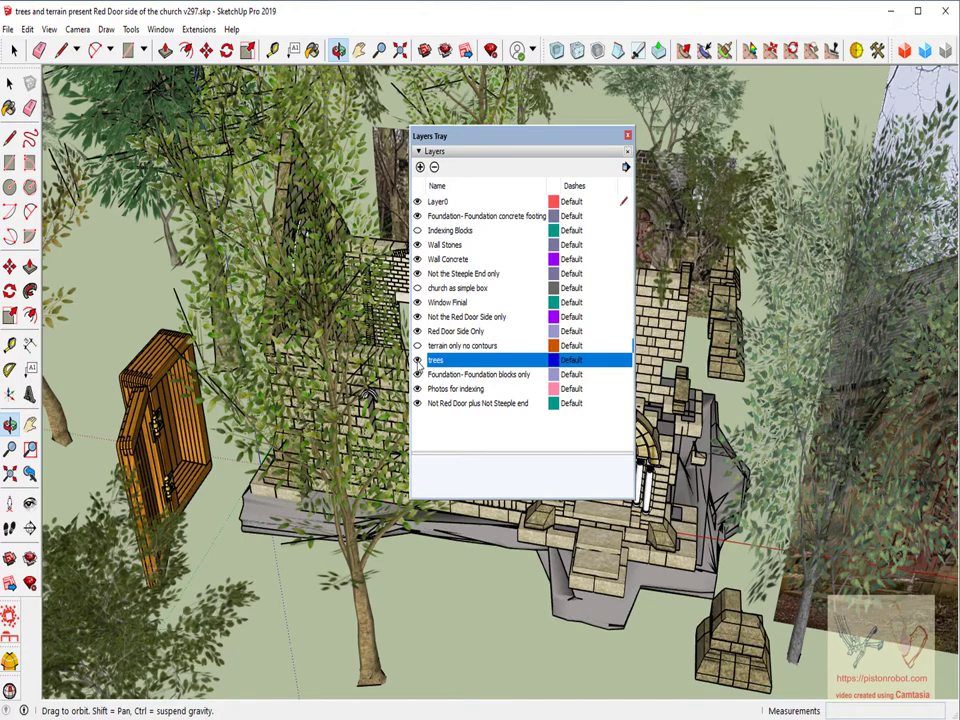
pyautogui.click(418, 361)
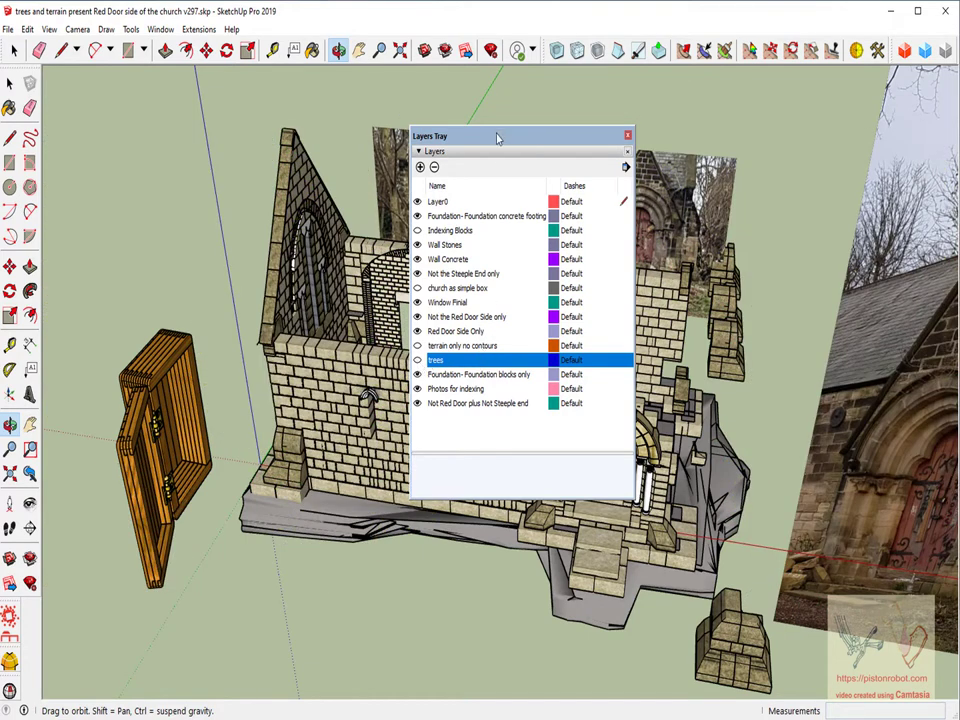
pyautogui.moveTo(495, 139); pyautogui.dragTo(934, 160)
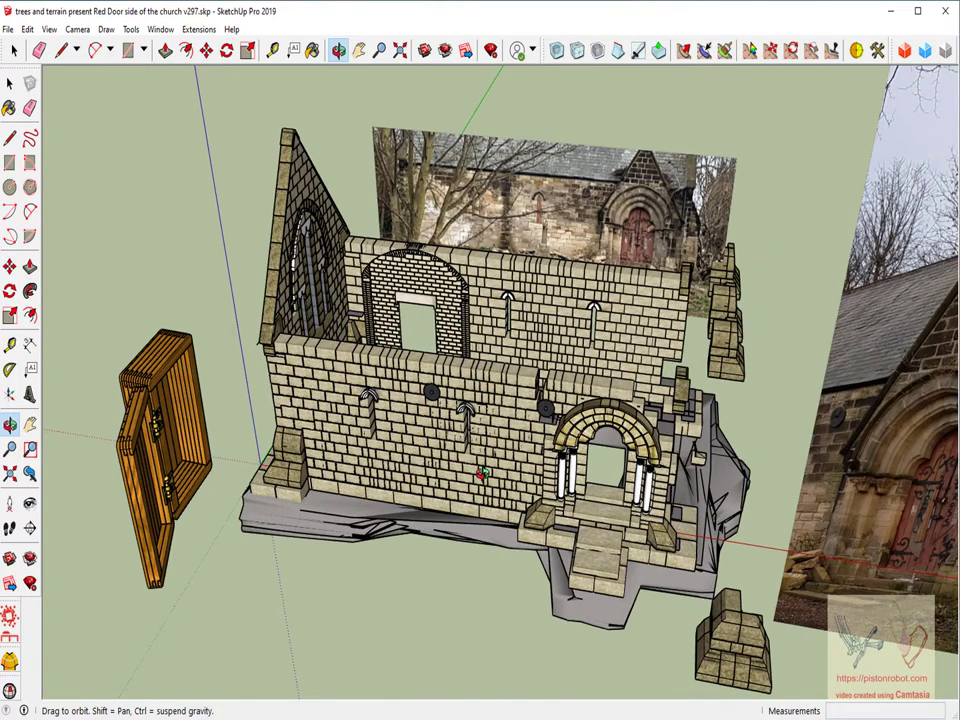
# Step: Zoom in on the church's front wall and tilt the view to face it head-on
pyautogui.scroll(1, 481, 480)
pyautogui.scroll(1, 481, 482)
pyautogui.scroll(1, 481, 486)
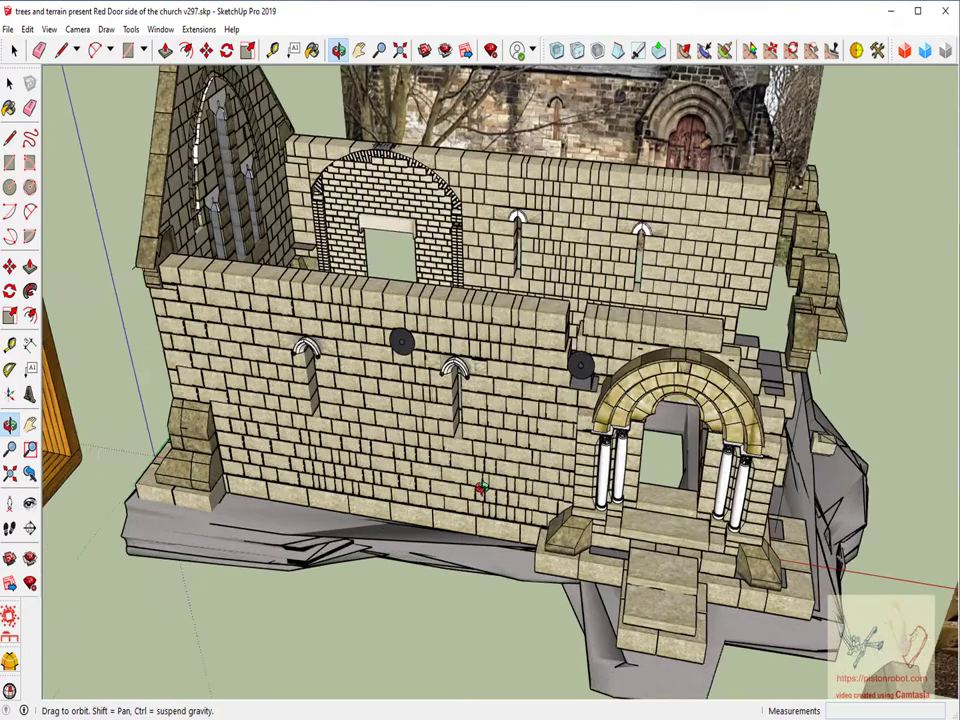
pyautogui.scroll(1, 481, 488)
pyautogui.scroll(3, 481, 488)
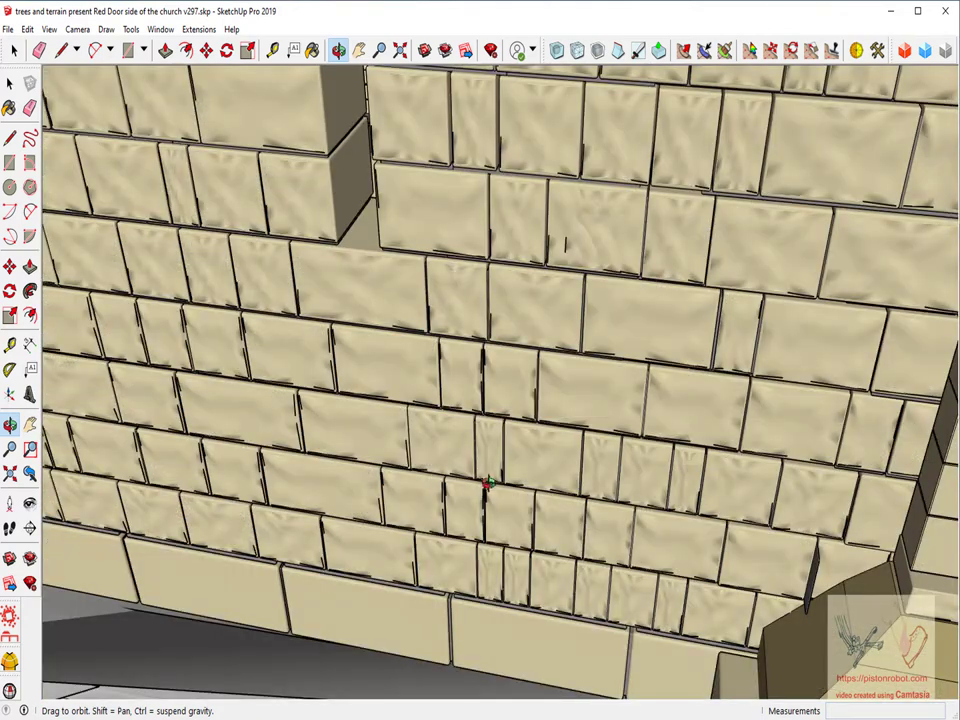
pyautogui.scroll(-2, 487, 482)
pyautogui.scroll(-1, 512, 473)
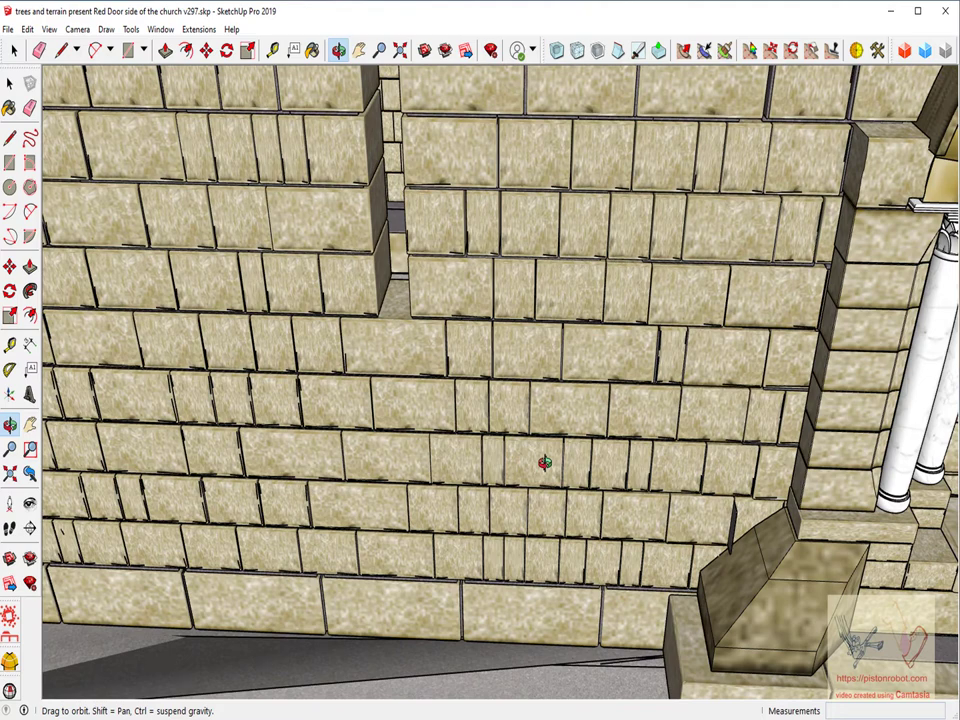
pyautogui.moveTo(543, 463); pyautogui.dragTo(566, 351)
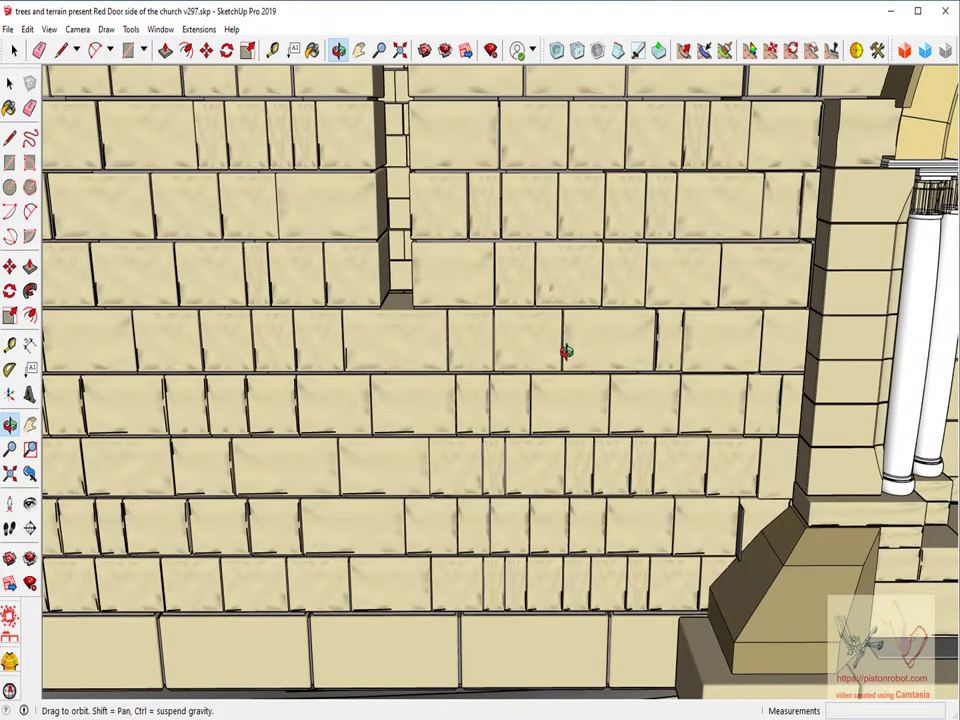
# Step: Zoom closer and orbit until a single stone block corner fills the view
pyautogui.scroll(2, 454, 262)
pyautogui.scroll(1, 456, 263)
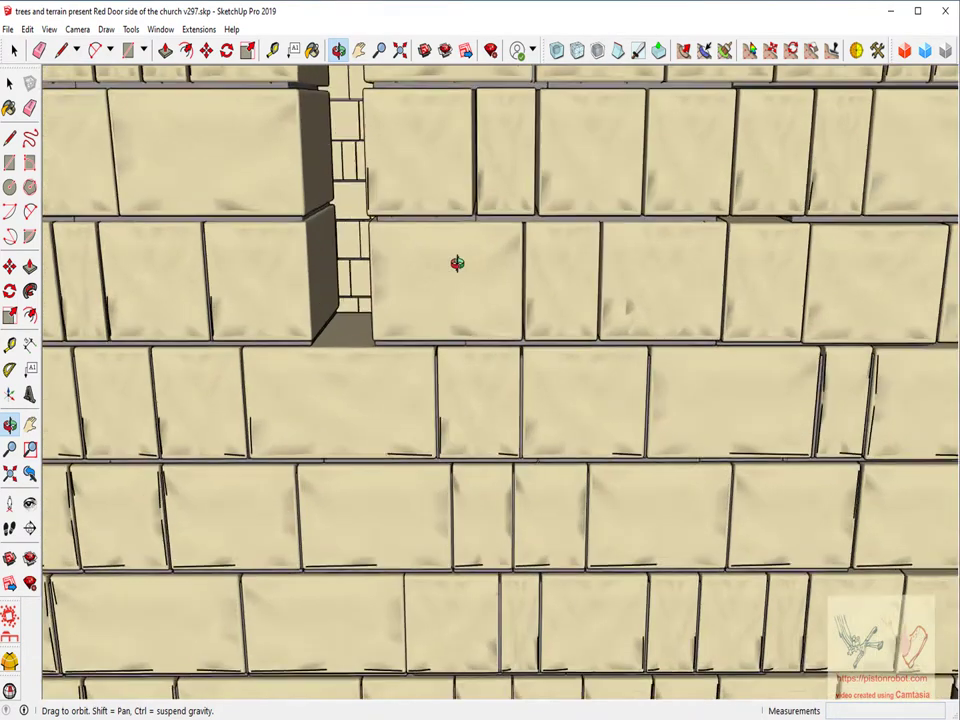
pyautogui.scroll(1, 457, 263)
pyautogui.scroll(1, 494, 240)
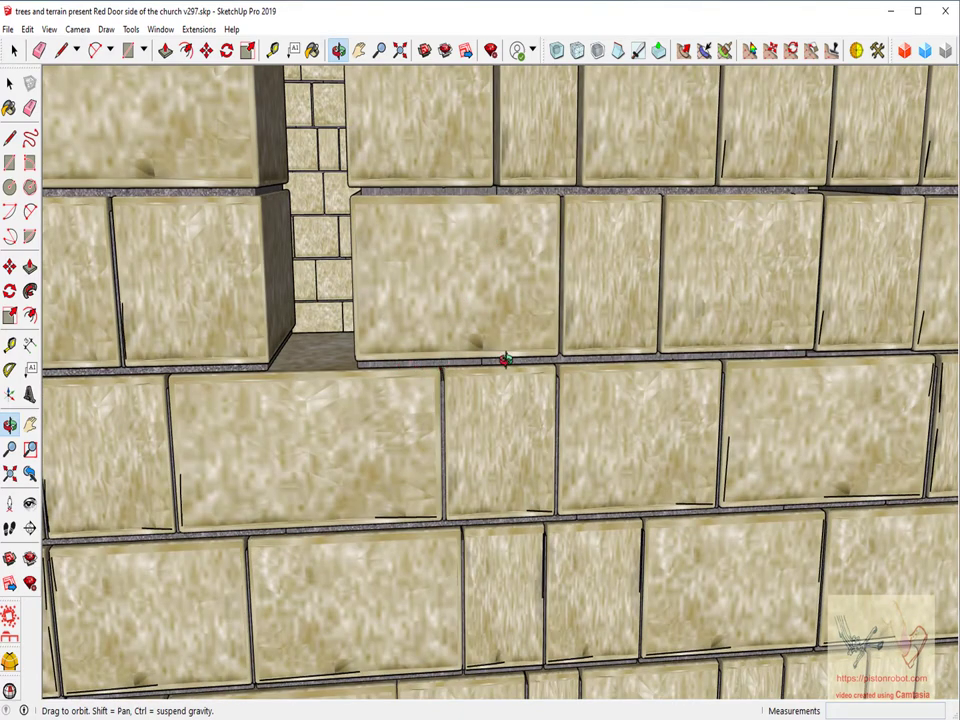
pyautogui.moveTo(403, 281)
pyautogui.mouseDown()
pyautogui.moveTo(608, 377)
pyautogui.moveTo(476, 343)
pyautogui.moveTo(510, 374)
pyautogui.moveTo(530, 374)
pyautogui.mouseUp()
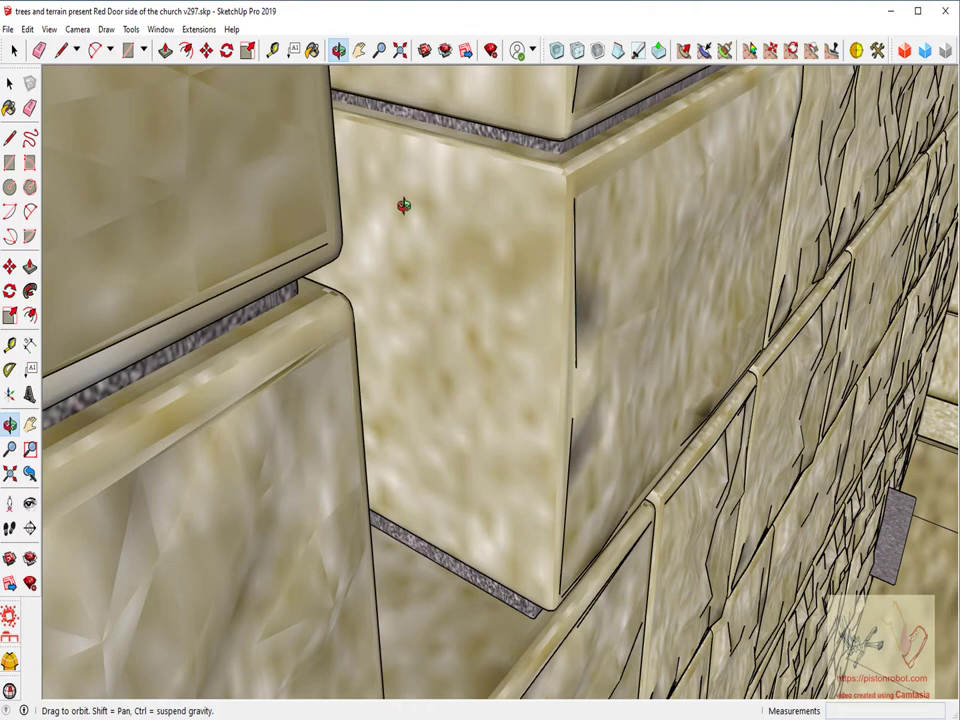
# Step: Turn on Hidden Geometry and orbit close around the stone block corner to inspect its edges
pyautogui.click(49, 31)
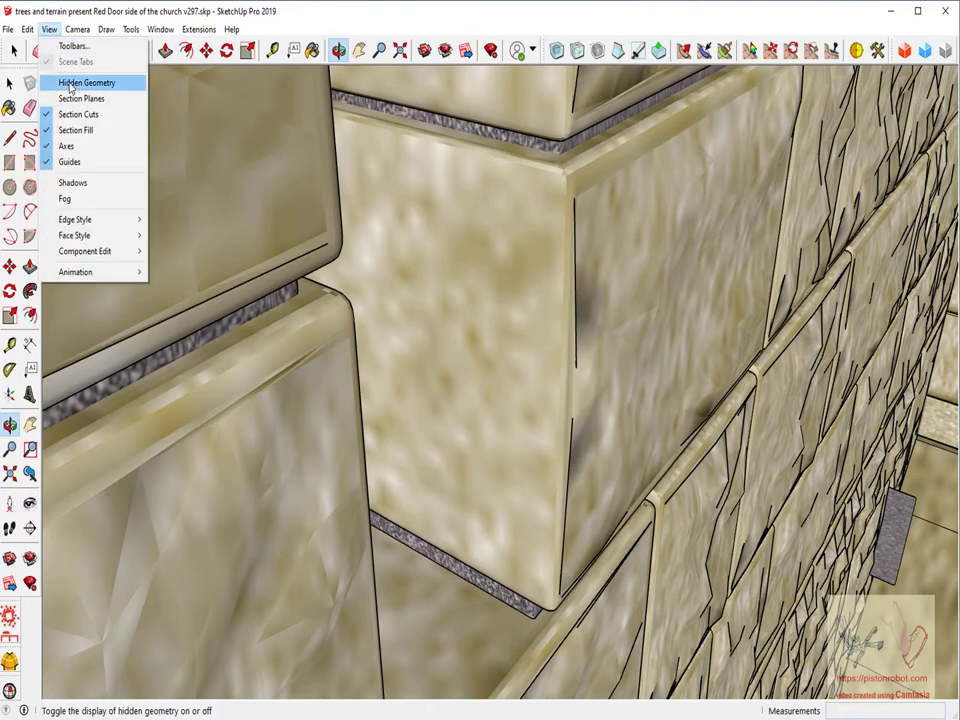
pyautogui.click(86, 82)
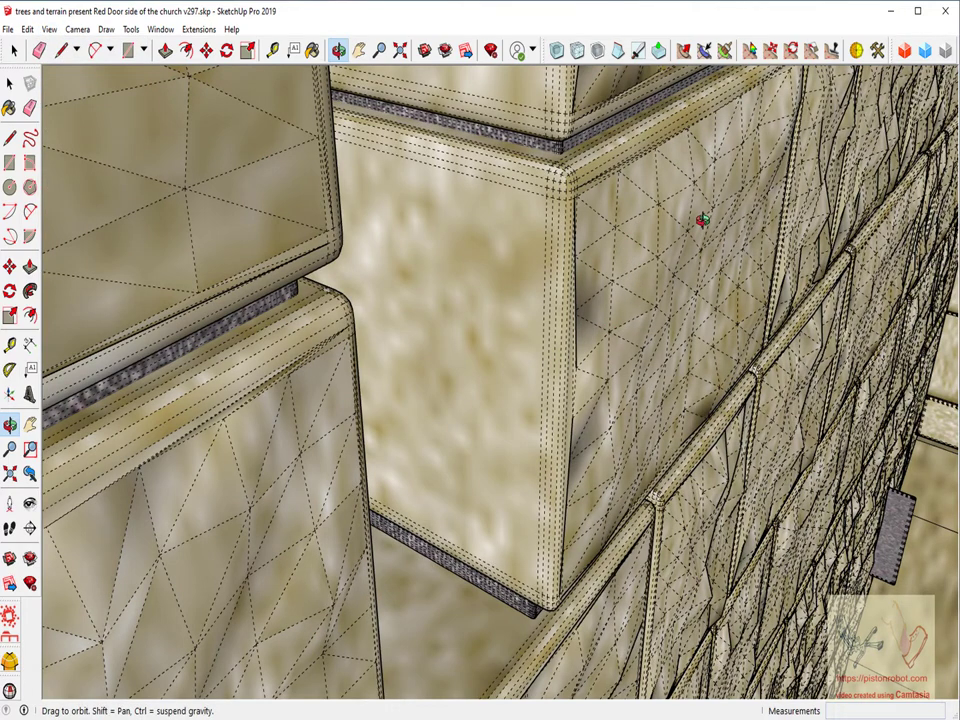
pyautogui.moveTo(654, 317)
pyautogui.mouseDown()
pyautogui.moveTo(733, 327)
pyautogui.moveTo(705, 336)
pyautogui.moveTo(662, 306)
pyautogui.moveTo(584, 279)
pyautogui.moveTo(508, 274)
pyautogui.mouseUp()
pyautogui.moveTo(516, 128); pyautogui.dragTo(497, 169)
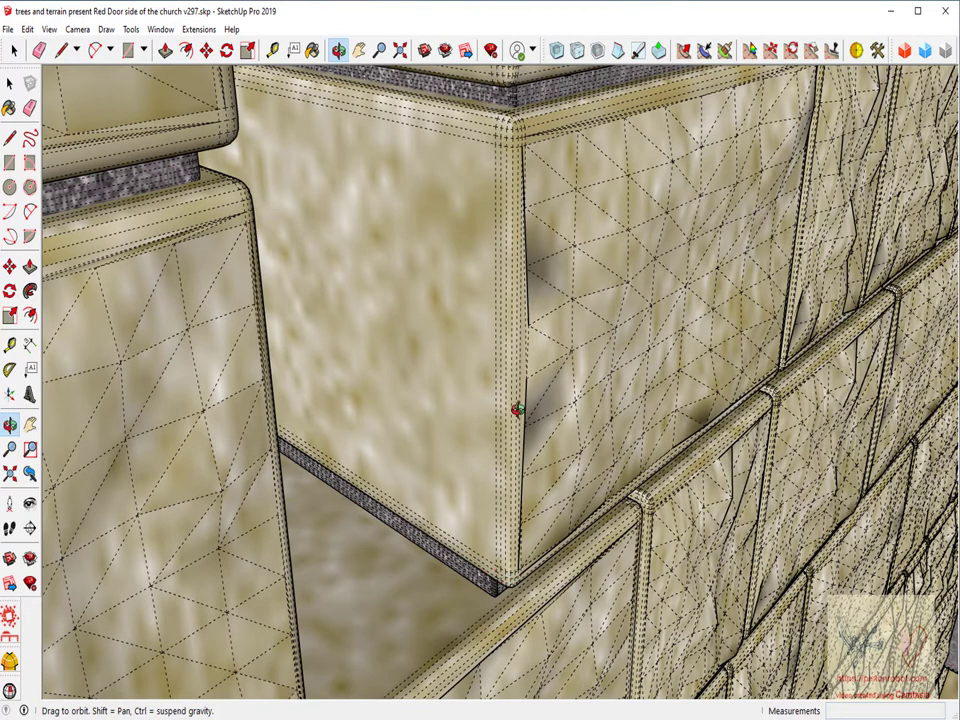
# Step: Turn Hidden Geometry back off and orbit to a new angle on the wall
pyautogui.click(49, 29)
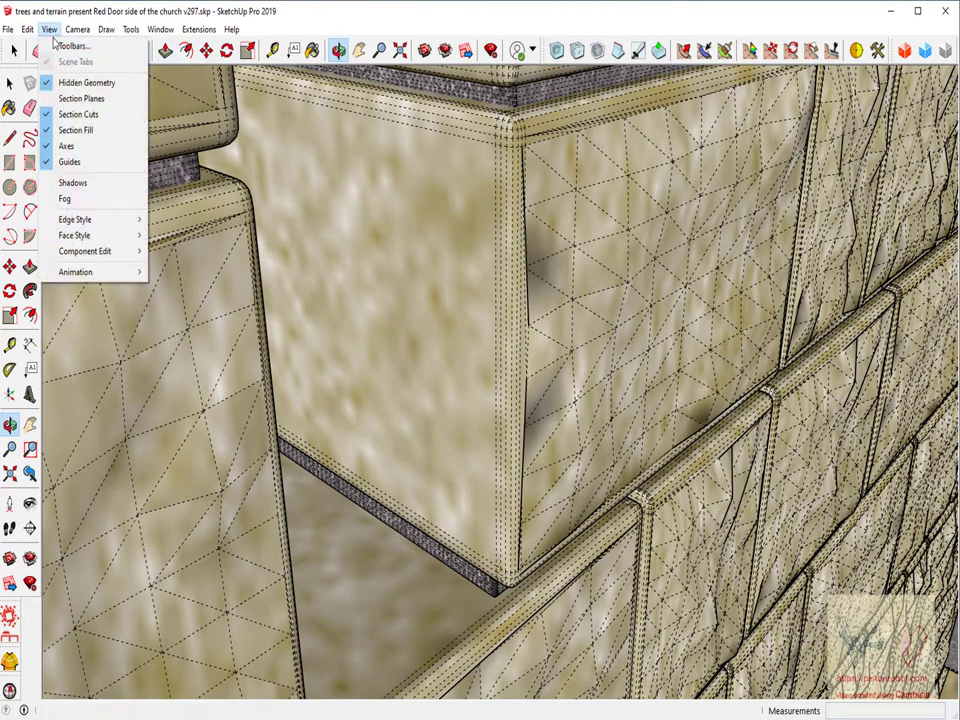
pyautogui.click(80, 82)
pyautogui.moveTo(536, 334)
pyautogui.mouseDown()
pyautogui.moveTo(489, 365)
pyautogui.moveTo(519, 369)
pyautogui.moveTo(448, 330)
pyautogui.moveTo(571, 413)
pyautogui.moveTo(362, 407)
pyautogui.moveTo(587, 418)
pyautogui.moveTo(574, 430)
pyautogui.mouseUp()
# Step: Zoom out and orbit through the stones until the full front wall with its arched doorway shows
pyautogui.scroll(-2, 569, 428)
pyautogui.scroll(-1, 566, 425)
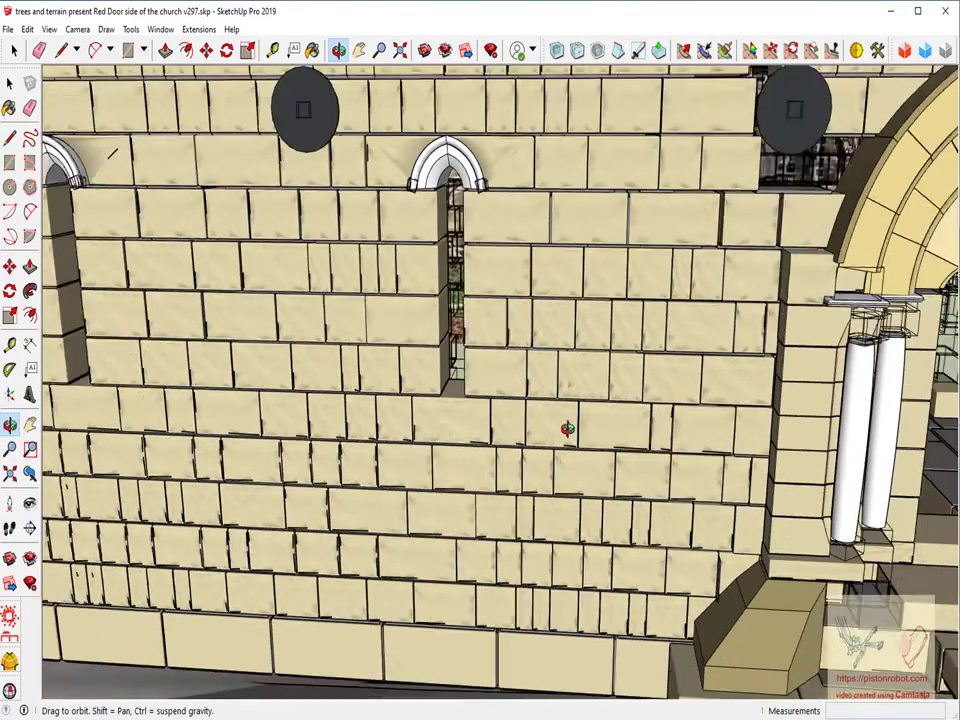
pyautogui.scroll(-1, 566, 426)
pyautogui.moveTo(577, 423)
pyautogui.mouseDown()
pyautogui.moveTo(559, 399)
pyautogui.moveTo(660, 421)
pyautogui.mouseUp()
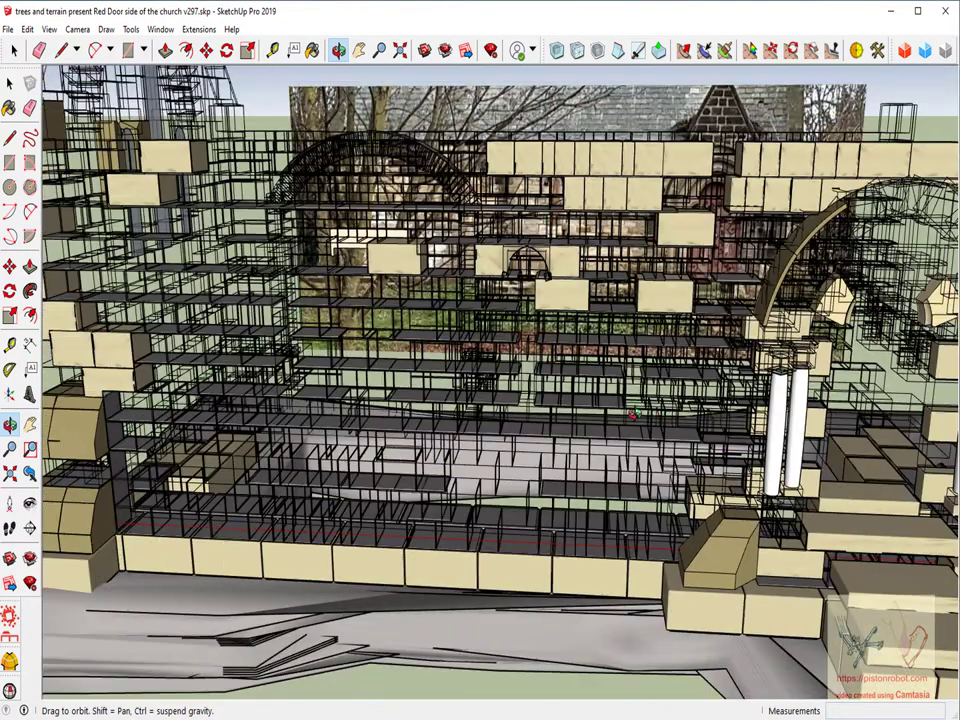
pyautogui.scroll(-2, 634, 413)
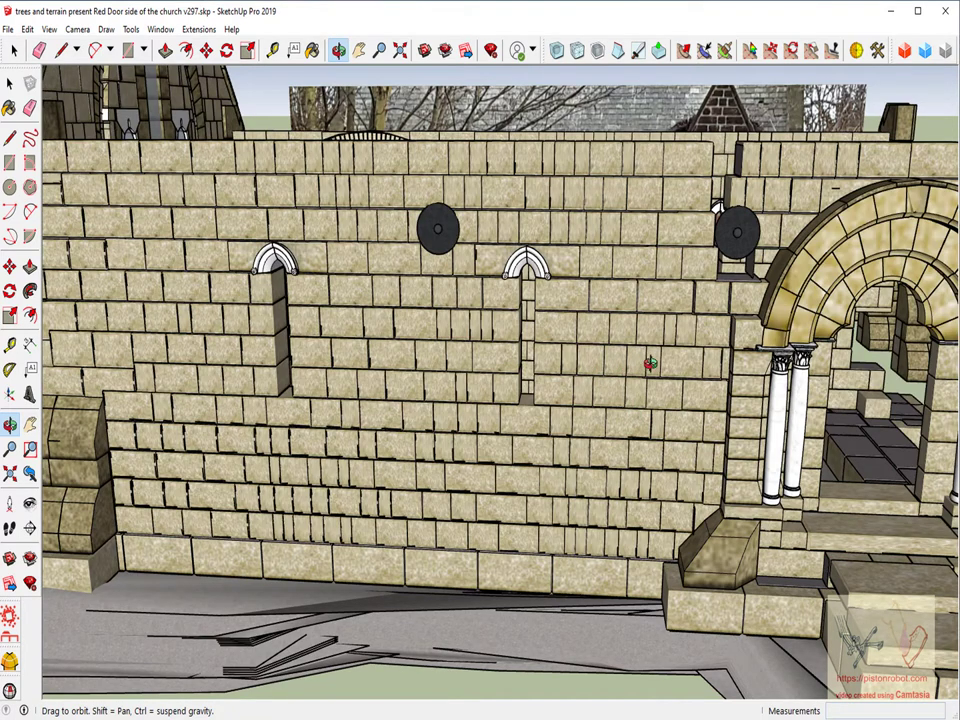
pyautogui.scroll(2, 648, 366)
pyautogui.scroll(-1, 648, 366)
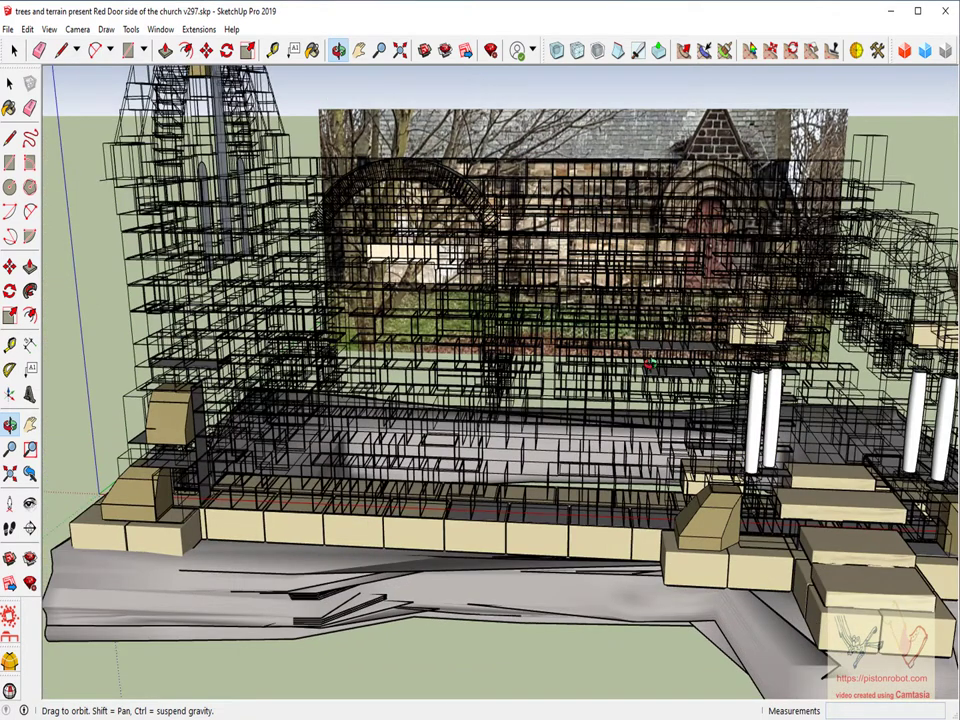
pyautogui.scroll(-1, 634, 357)
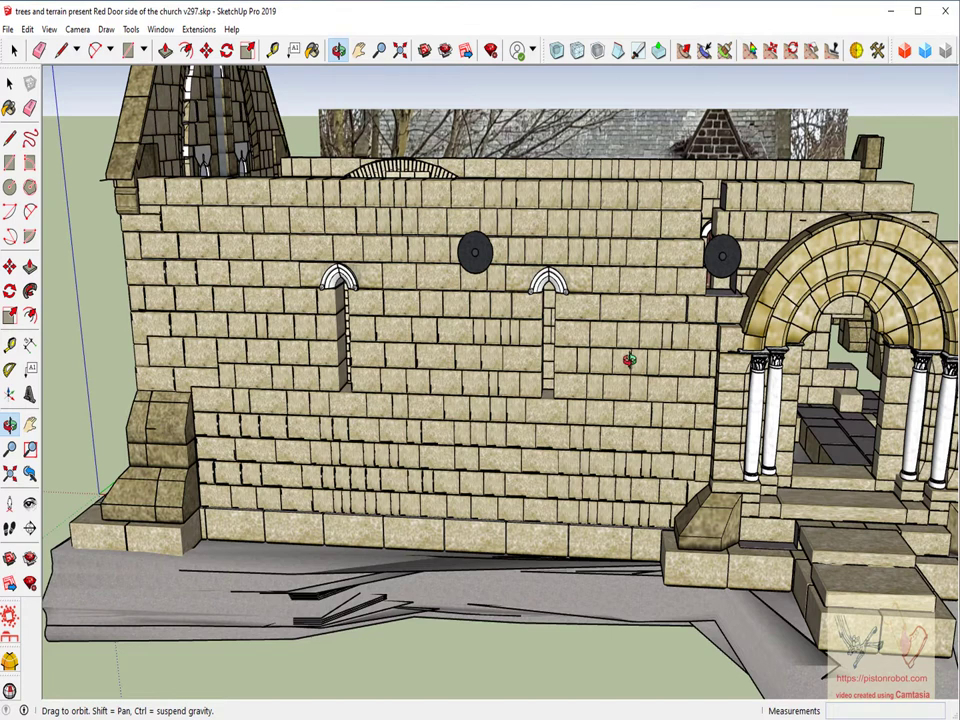
pyautogui.scroll(1, 531, 365)
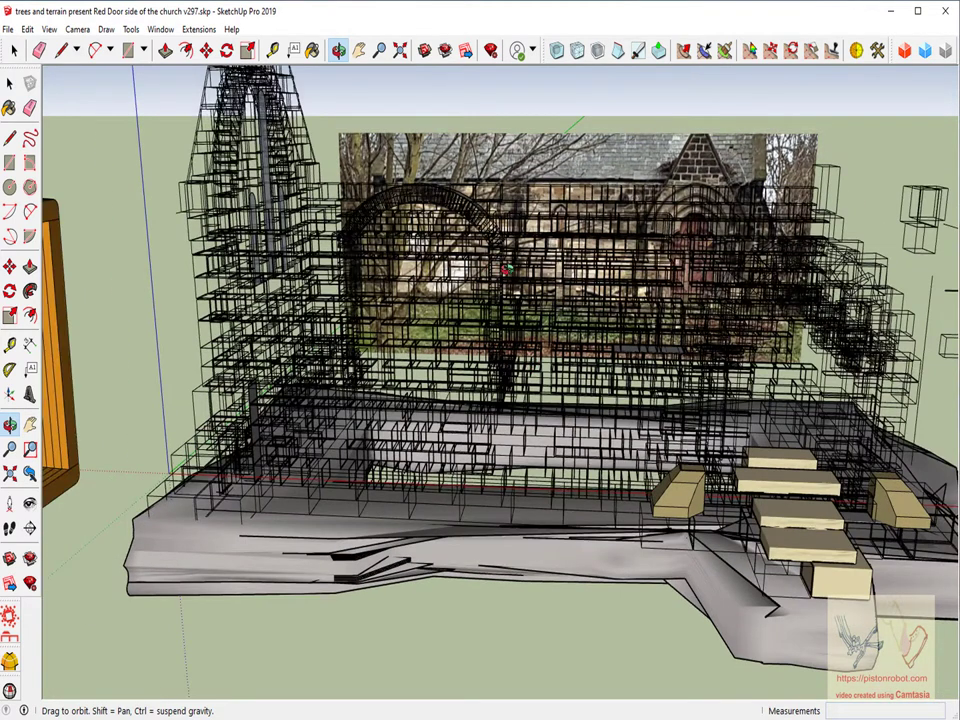
pyautogui.scroll(-1, 561, 281)
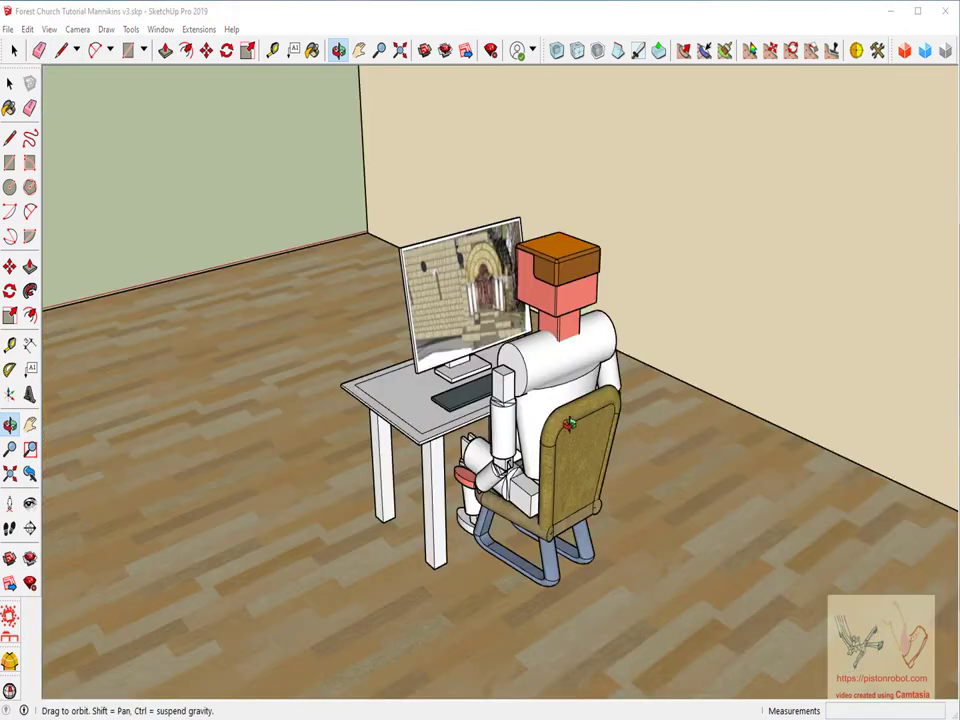
pyautogui.scroll(-3, 567, 428)
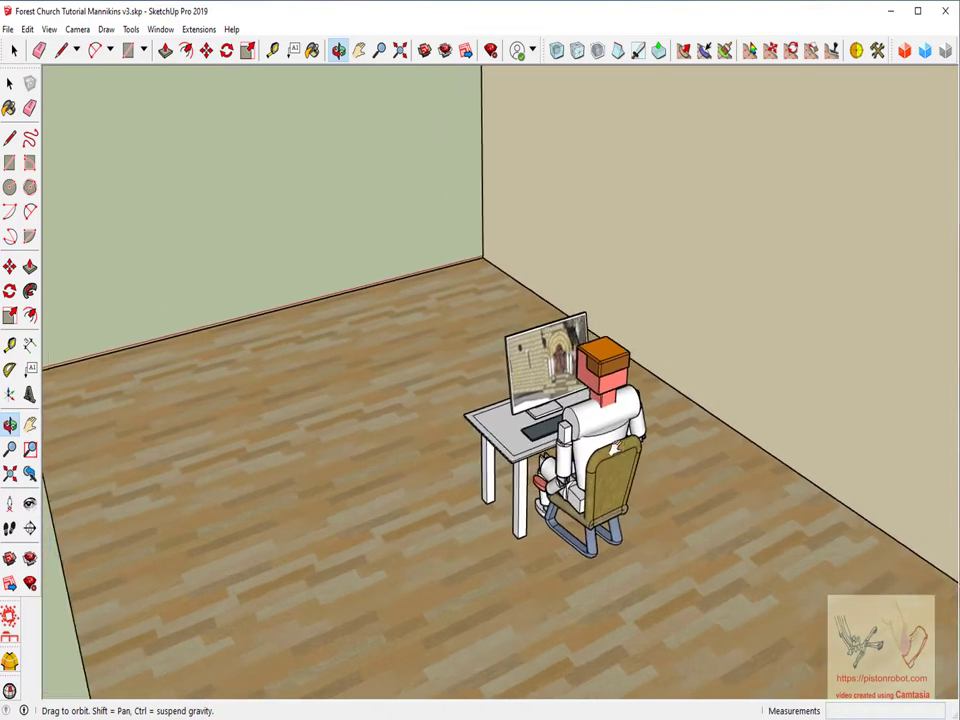
pyautogui.moveTo(625, 446); pyautogui.dragTo(565, 449)
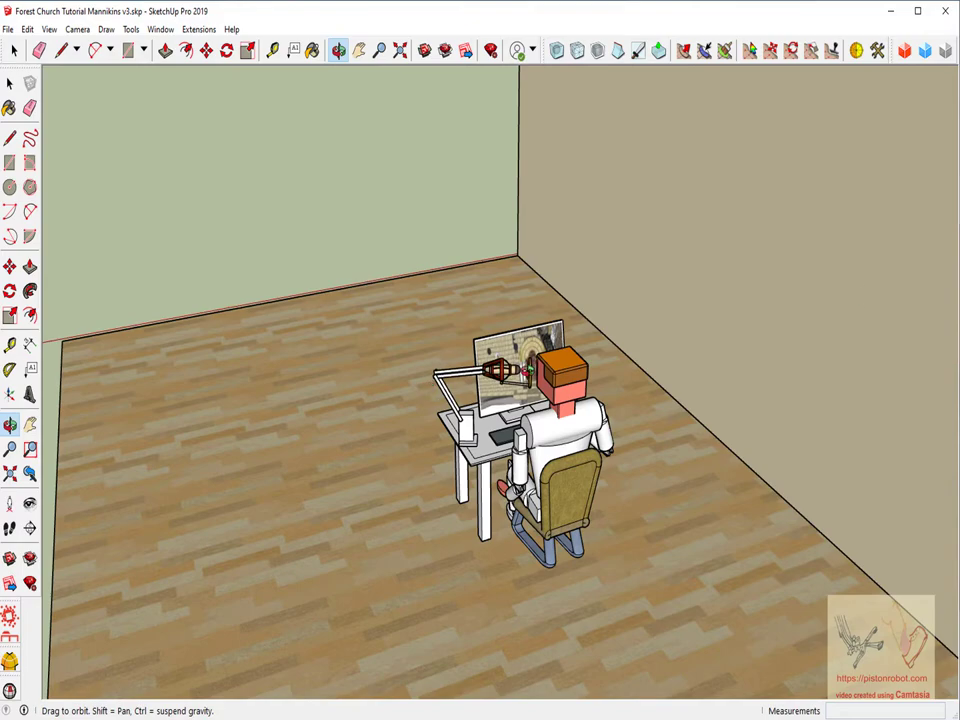
pyautogui.scroll(2, 505, 368)
pyautogui.scroll(2, 495, 375)
pyautogui.scroll(2, 475, 390)
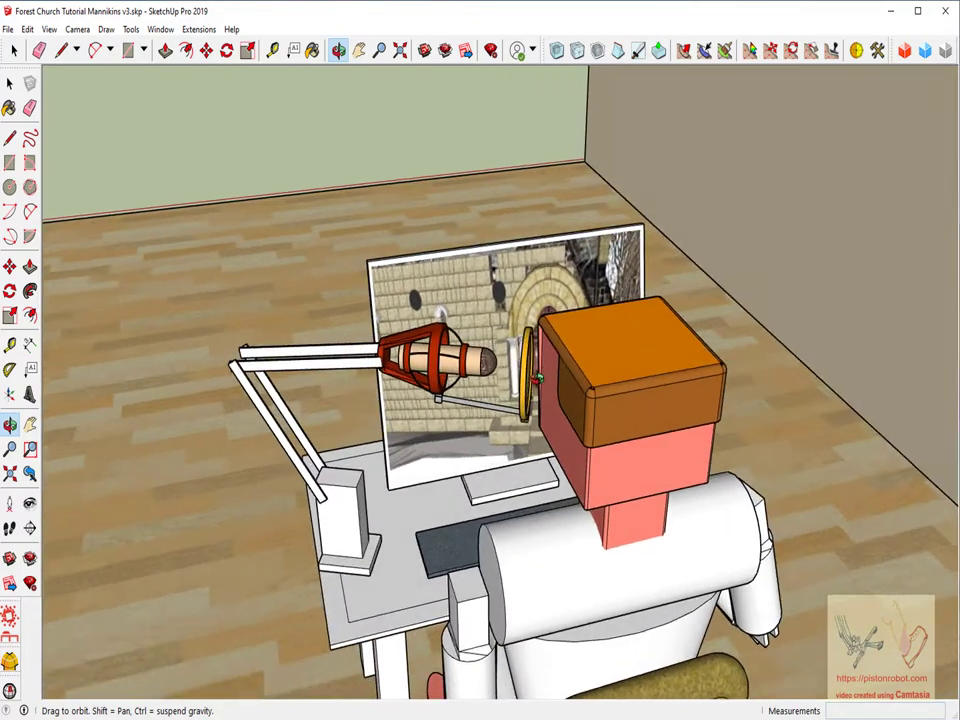
pyautogui.scroll(2, 459, 404)
pyautogui.moveTo(459, 404); pyautogui.dragTo(478, 150)
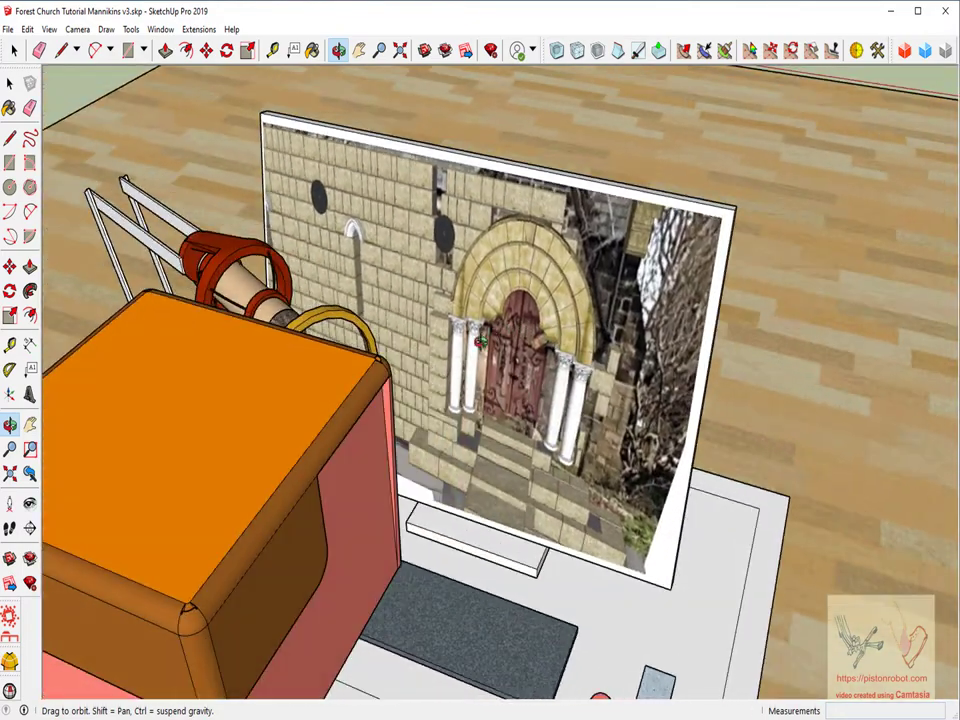
pyautogui.scroll(-2, 455, 194)
pyautogui.scroll(-2, 553, 287)
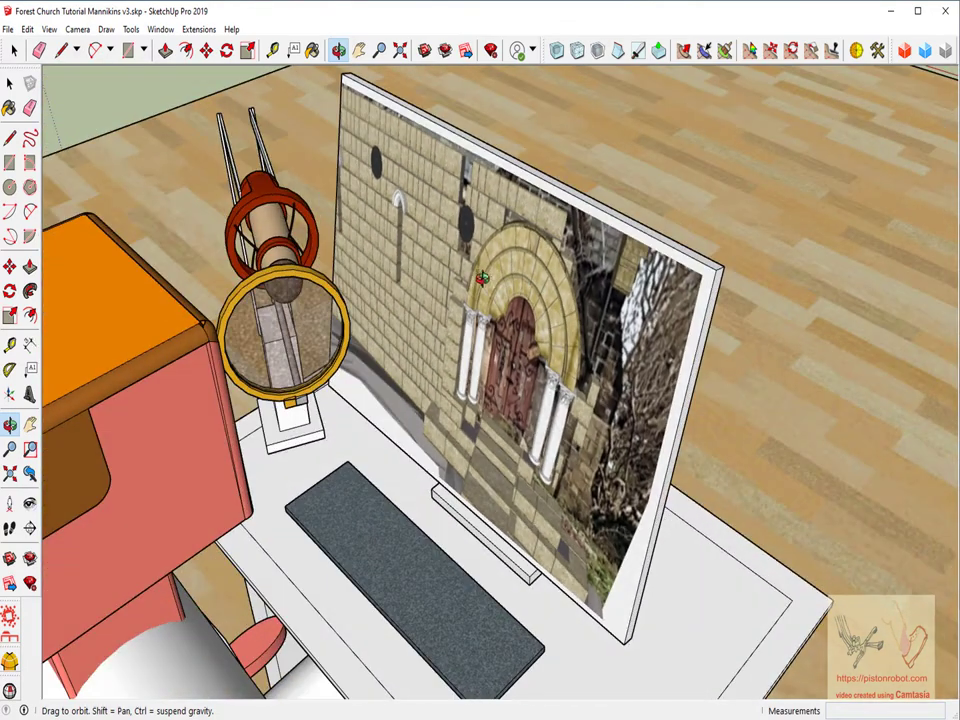
pyautogui.scroll(-2, 512, 322)
pyautogui.moveTo(507, 326); pyautogui.dragTo(437, 410)
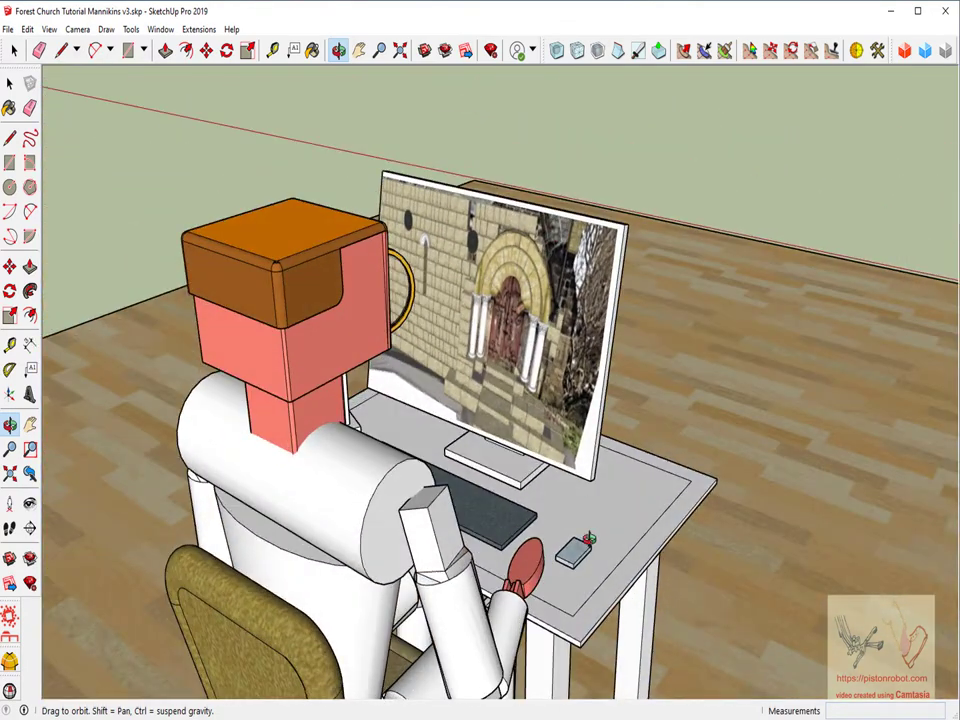
pyautogui.scroll(1, 437, 410)
pyautogui.scroll(2, 484, 523)
pyautogui.moveTo(484, 521)
pyautogui.mouseDown()
pyautogui.moveTo(326, 519)
pyautogui.moveTo(405, 534)
pyautogui.mouseUp()
pyautogui.scroll(1, 426, 497)
pyautogui.scroll(-3, 426, 497)
pyautogui.moveTo(350, 290); pyautogui.dragTo(325, 412)
pyautogui.scroll(3, 201, 501)
pyautogui.scroll(-3, 201, 501)
pyautogui.moveTo(201, 501); pyautogui.dragTo(400, 505)
pyautogui.scroll(2, 591, 514)
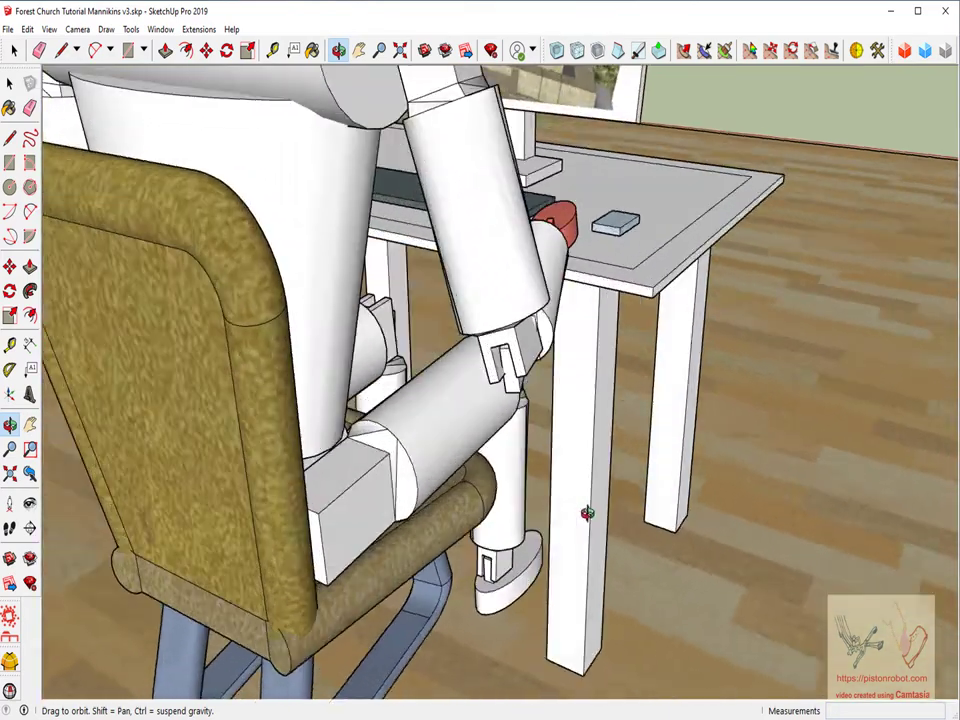
pyautogui.moveTo(591, 514)
pyautogui.mouseDown()
pyautogui.moveTo(841, 501)
pyautogui.moveTo(615, 521)
pyautogui.moveTo(574, 553)
pyautogui.moveTo(593, 612)
pyautogui.mouseUp()
pyautogui.scroll(1, 593, 612)
pyautogui.scroll(-1, 593, 612)
pyautogui.scroll(-2, 352, 202)
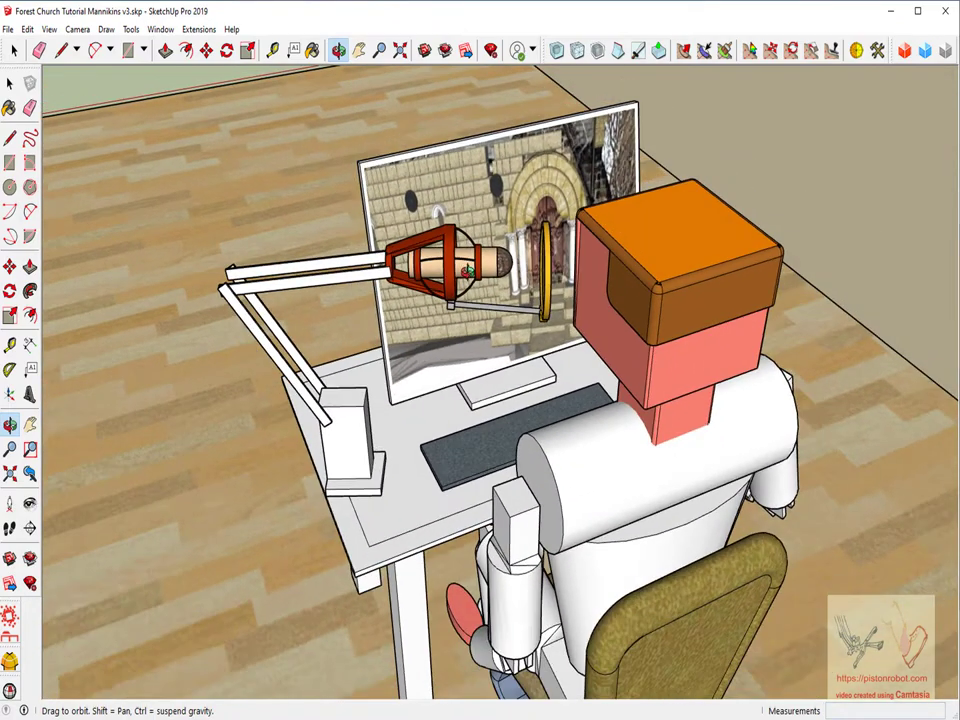
pyautogui.scroll(1, 509, 311)
pyautogui.moveTo(509, 311); pyautogui.dragTo(514, 312)
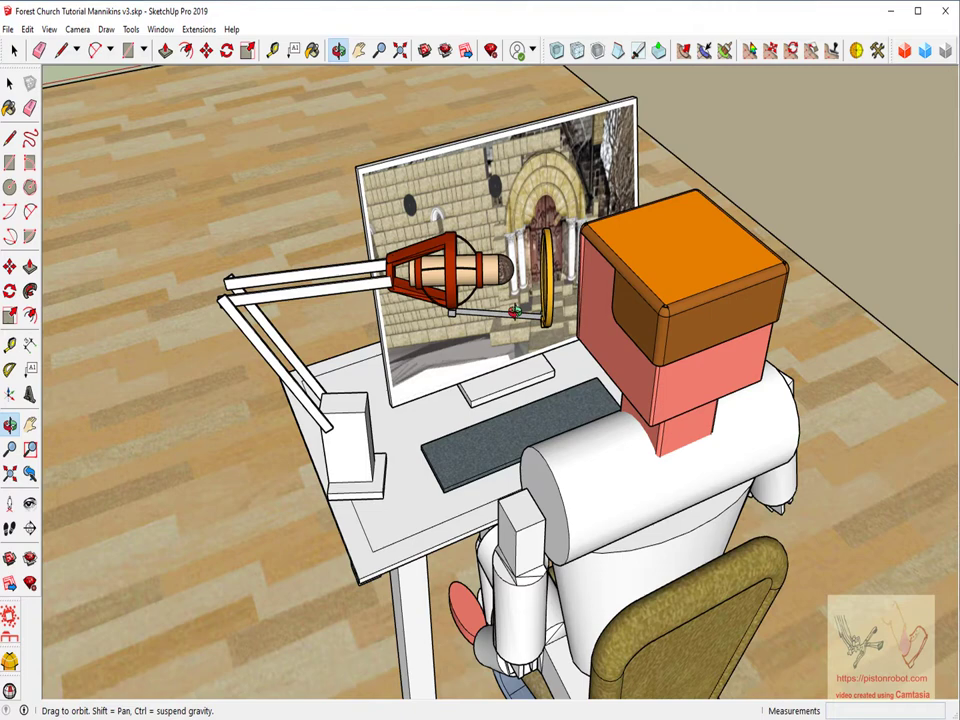
pyautogui.scroll(-3, 507, 307)
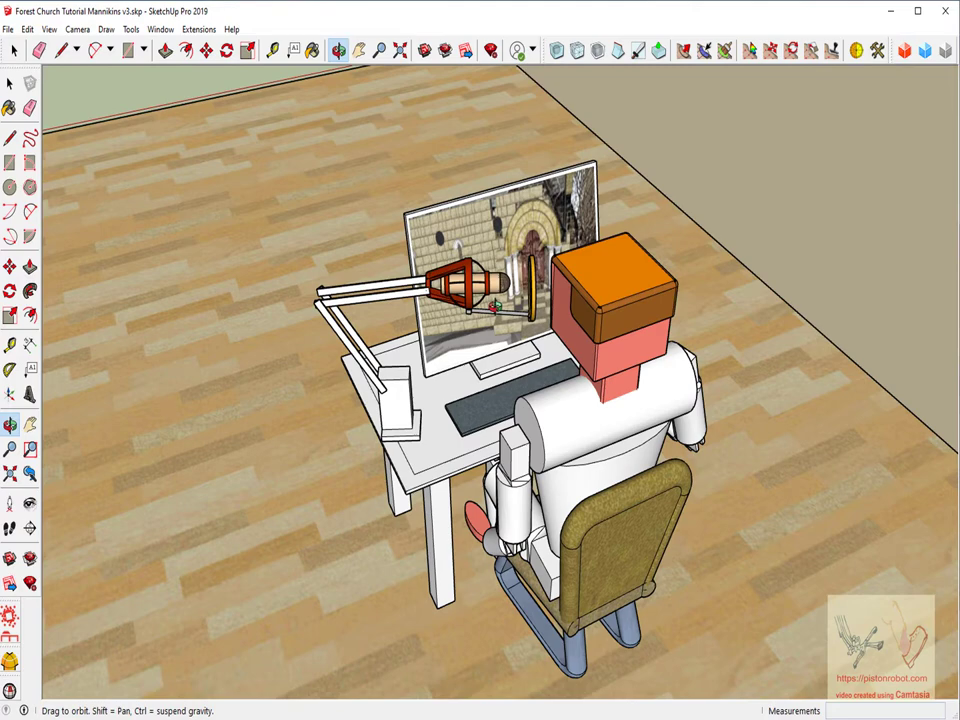
# Step: Zoom out from the desk to take in more of the room
pyautogui.scroll(-3, 493, 305)
pyautogui.scroll(-1, 480, 295)
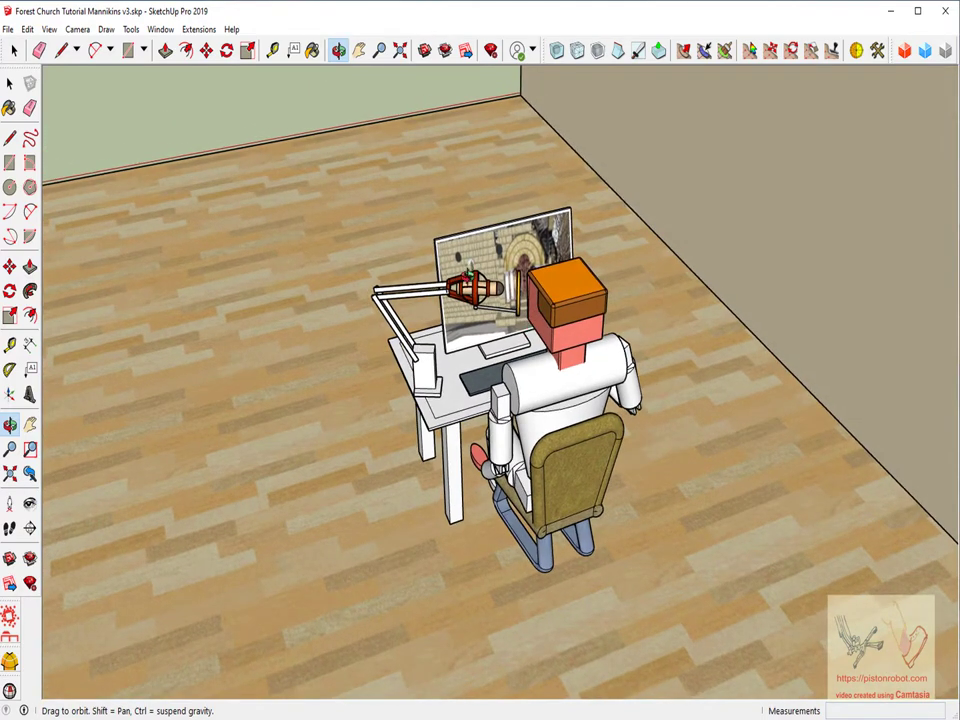
pyautogui.scroll(-3, 385, 212)
pyautogui.scroll(-1, 385, 212)
pyautogui.scroll(2, 385, 212)
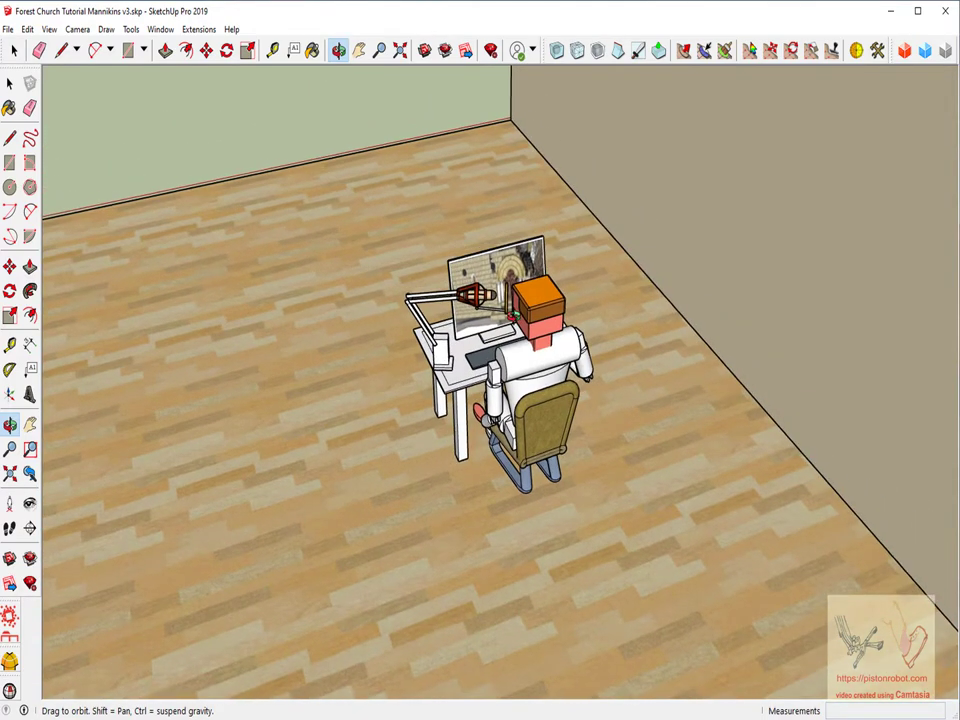
pyautogui.scroll(-2, 505, 300)
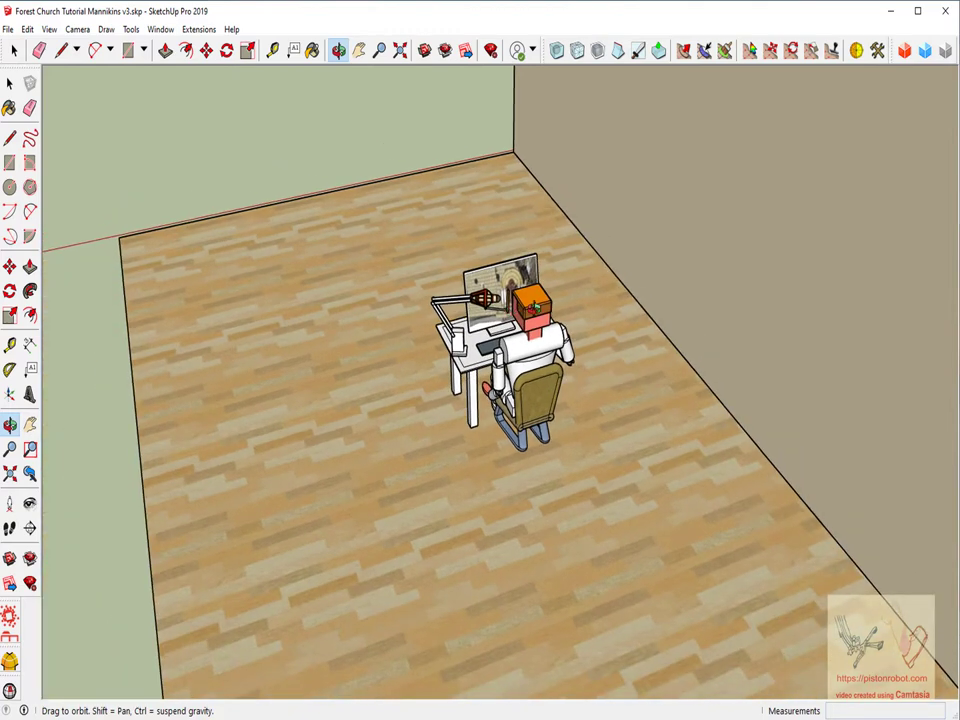
pyautogui.scroll(1, 518, 342)
pyautogui.scroll(1, 518, 342)
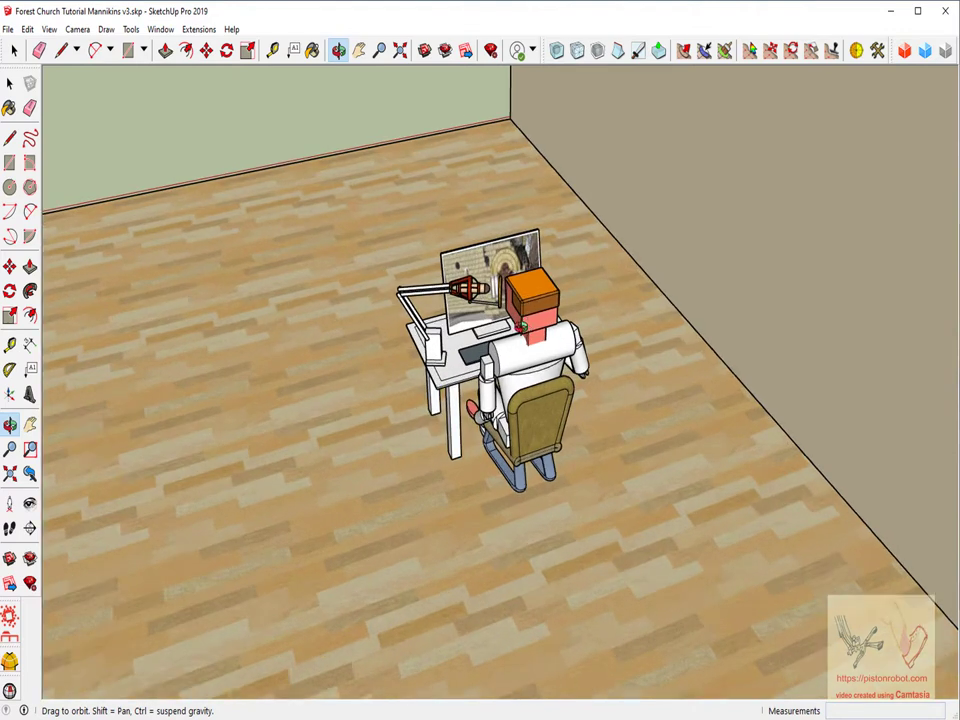
pyautogui.scroll(2, 518, 342)
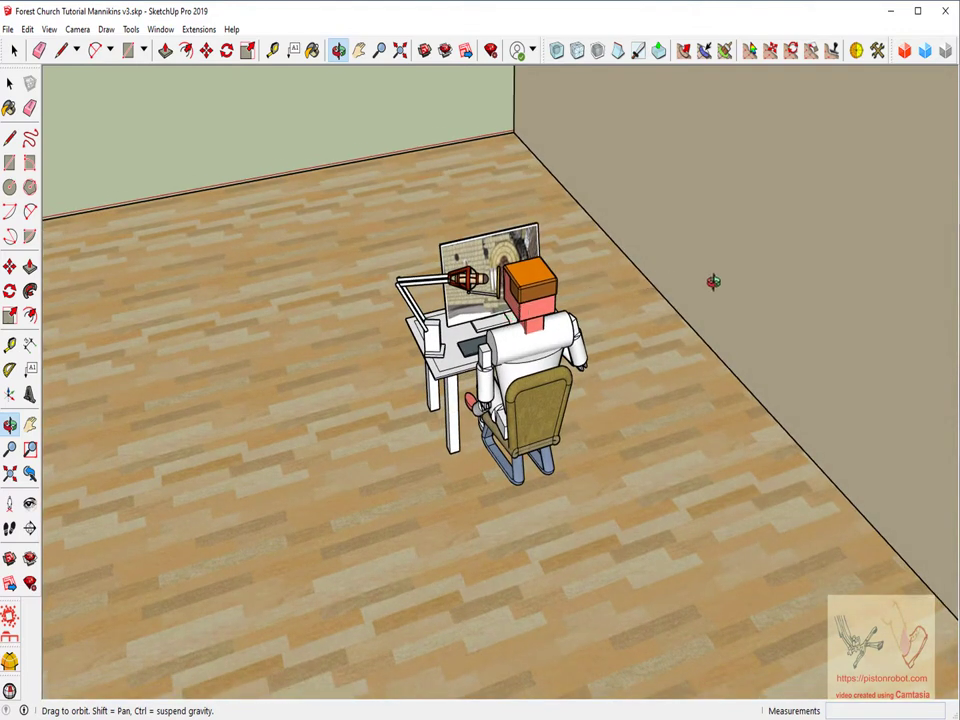
# Step: Orbit around the desk and pan toward the wall's far end to reveal the mannequin crowd
pyautogui.moveTo(739, 285)
pyautogui.mouseDown()
pyautogui.moveTo(694, 290)
pyautogui.moveTo(662, 343)
pyautogui.moveTo(677, 394)
pyautogui.moveTo(695, 358)
pyautogui.mouseUp()
pyautogui.scroll(-3, 715, 305)
pyautogui.scroll(-2, 690, 362)
pyautogui.scroll(-1, 690, 368)
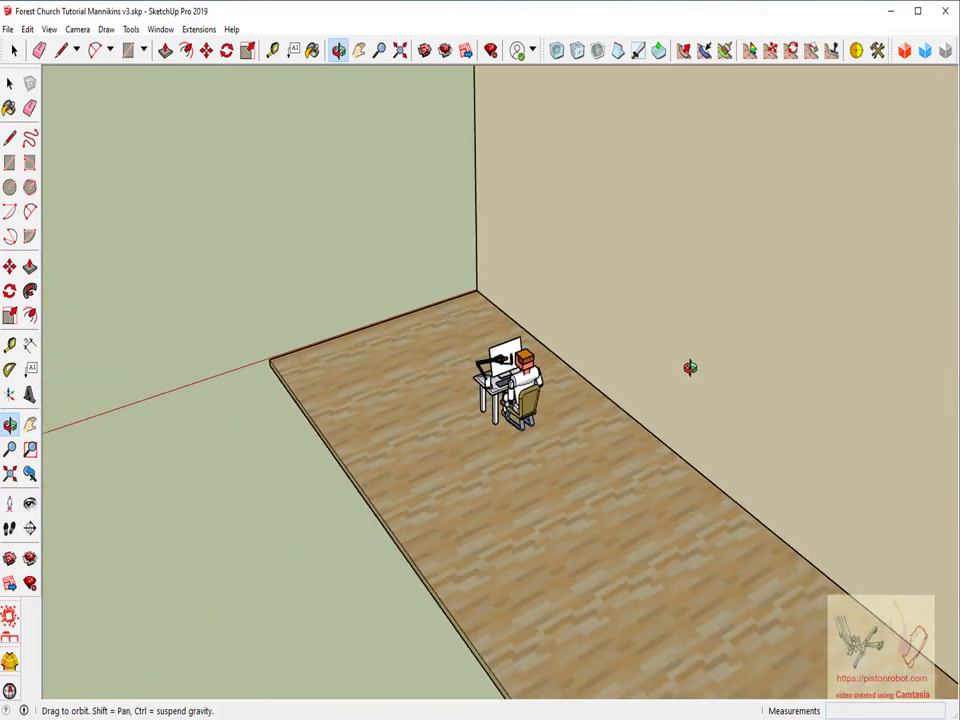
pyautogui.scroll(-1, 643, 386)
pyautogui.scroll(2, 653, 365)
pyautogui.scroll(-1, 653, 365)
pyautogui.moveTo(671, 379)
pyautogui.mouseDown()
pyautogui.moveTo(619, 326)
pyautogui.moveTo(609, 296)
pyautogui.mouseUp()
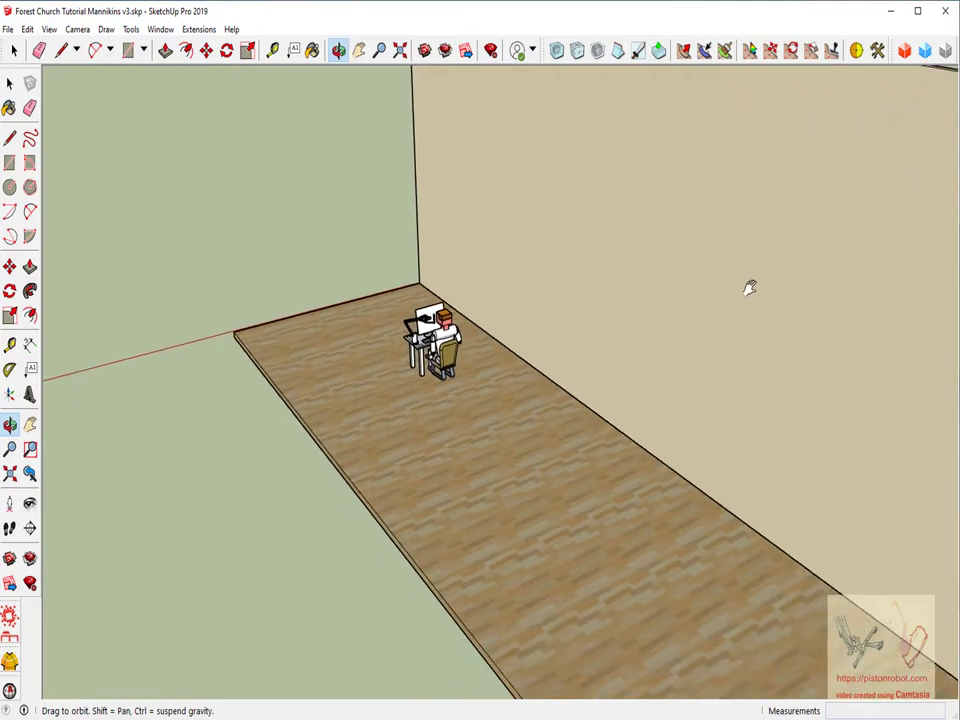
pyautogui.moveTo(744, 289)
pyautogui.keyDown('shift'); pyautogui.mouseDown()
pyautogui.moveTo(572, 317)
pyautogui.moveTo(321, 336)
pyautogui.moveTo(208, 332)
pyautogui.moveTo(124, 348)
pyautogui.moveTo(520, 355)
pyautogui.moveTo(315, 401)
pyautogui.moveTo(527, 345)
pyautogui.moveTo(373, 476)
pyautogui.mouseUp(); pyautogui.keyUp('shift')
pyautogui.scroll(2, 400, 450)
pyautogui.scroll(2, 440, 420)
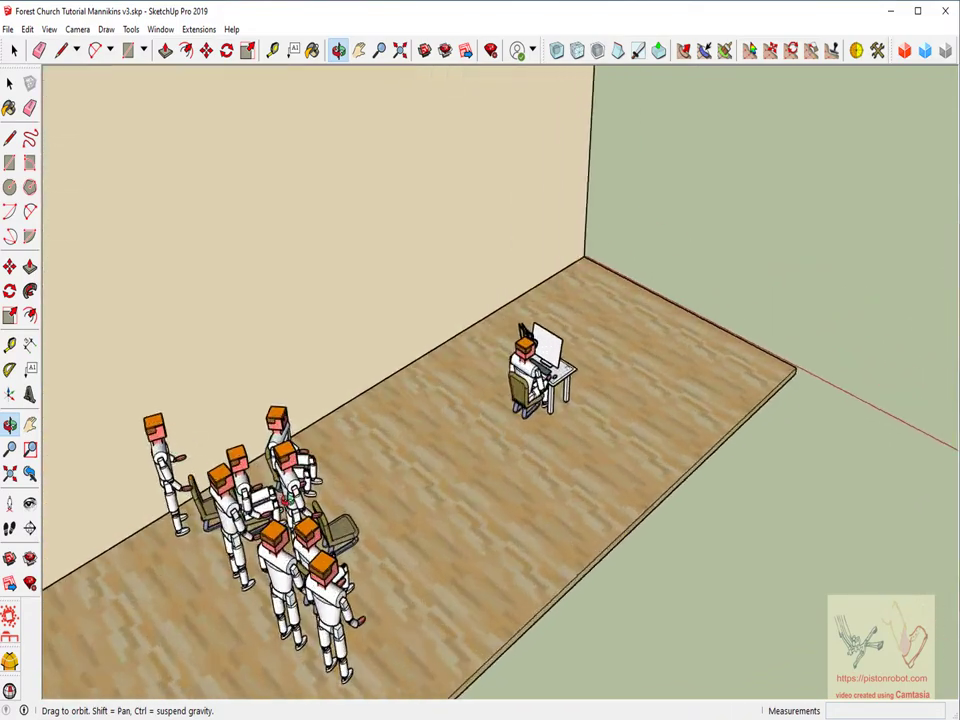
pyautogui.scroll(2, 475, 400)
pyautogui.scroll(3, 510, 380)
pyautogui.moveTo(510, 381)
pyautogui.mouseDown()
pyautogui.moveTo(182, 349)
pyautogui.moveTo(514, 384)
pyautogui.moveTo(582, 434)
pyautogui.mouseUp()
pyautogui.scroll(-3, 514, 384)
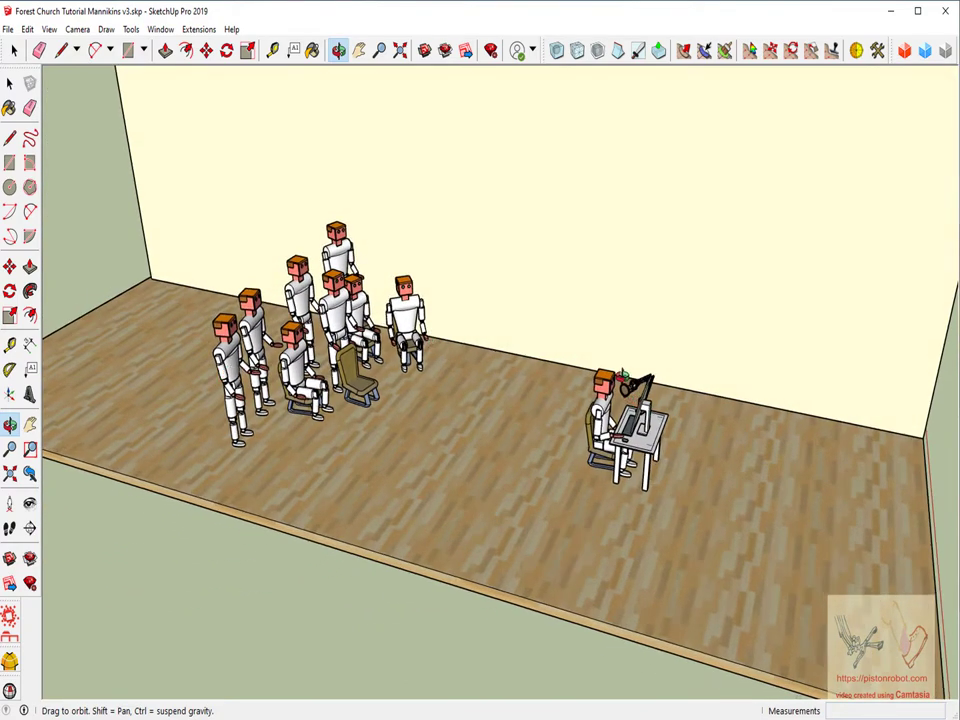
pyautogui.moveTo(437, 376)
pyautogui.mouseDown()
pyautogui.moveTo(677, 448)
pyautogui.moveTo(371, 285)
pyautogui.mouseUp()
pyautogui.moveTo(368, 373)
pyautogui.mouseDown()
pyautogui.moveTo(435, 422)
pyautogui.moveTo(486, 417)
pyautogui.mouseUp()
pyautogui.scroll(3, 665, 425)
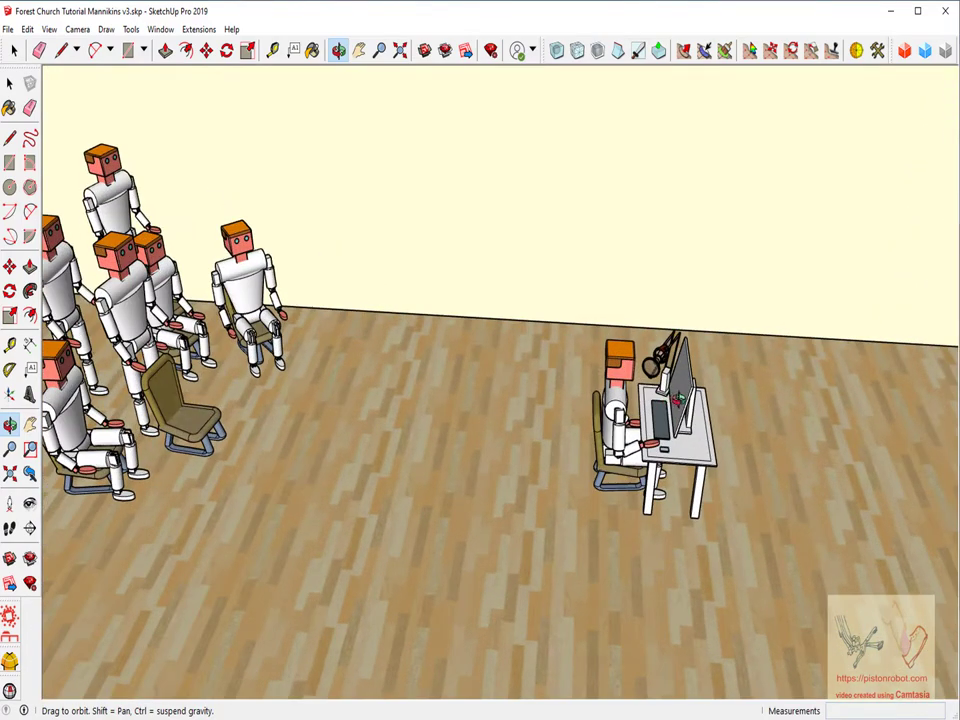
pyautogui.moveTo(507, 300); pyautogui.dragTo(569, 315)
pyautogui.scroll(-3, 400, 352)
pyautogui.scroll(-2, 400, 352)
pyautogui.moveTo(400, 352); pyautogui.dragTo(450, 357)
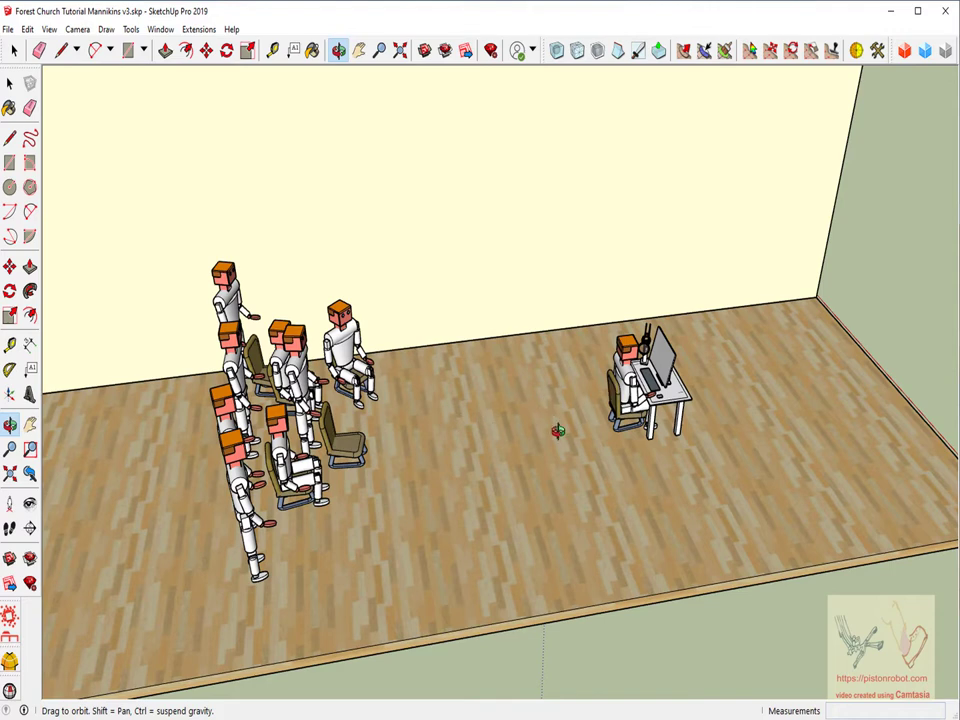
pyautogui.moveTo(499, 444); pyautogui.dragTo(535, 432)
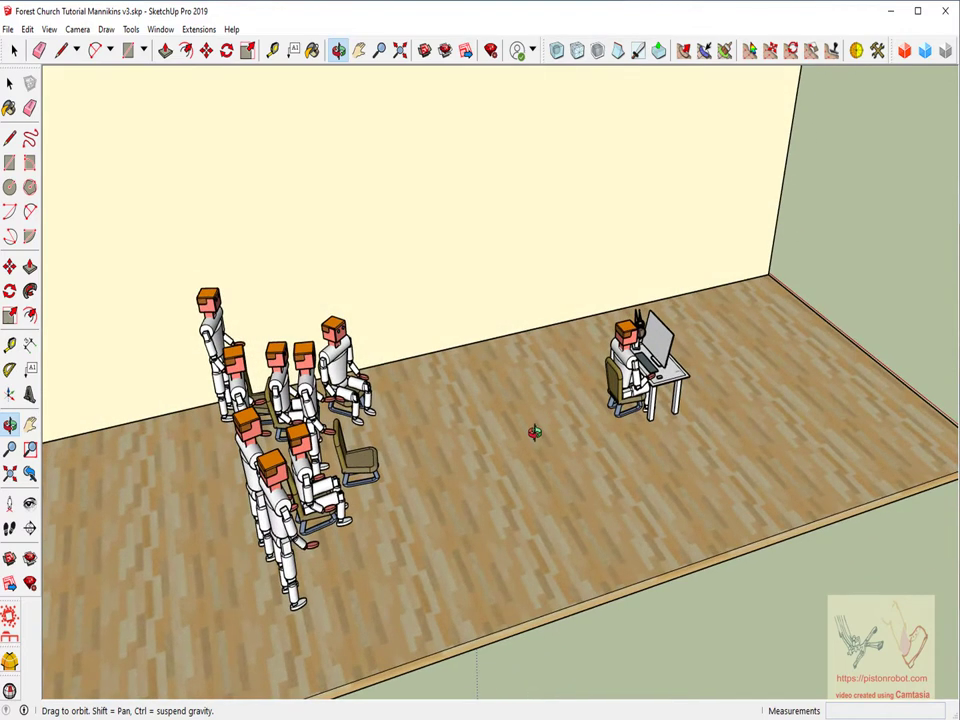
pyautogui.moveTo(418, 471); pyautogui.dragTo(486, 456)
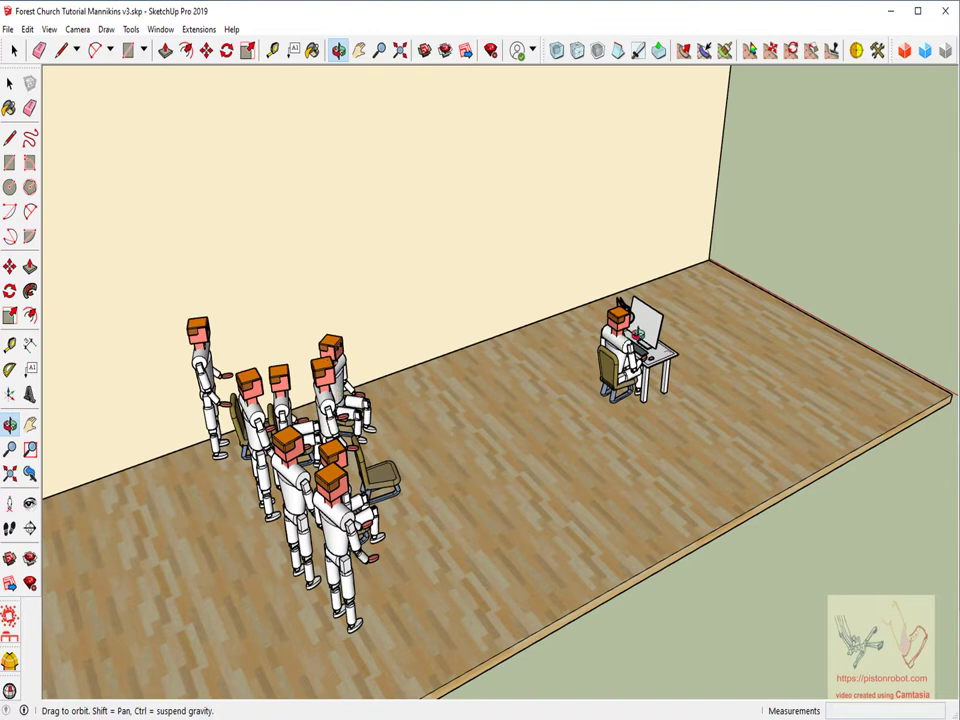
pyautogui.moveTo(512, 430)
pyautogui.mouseDown()
pyautogui.moveTo(619, 411)
pyautogui.moveTo(570, 448)
pyautogui.moveTo(476, 454)
pyautogui.moveTo(503, 474)
pyautogui.mouseUp()
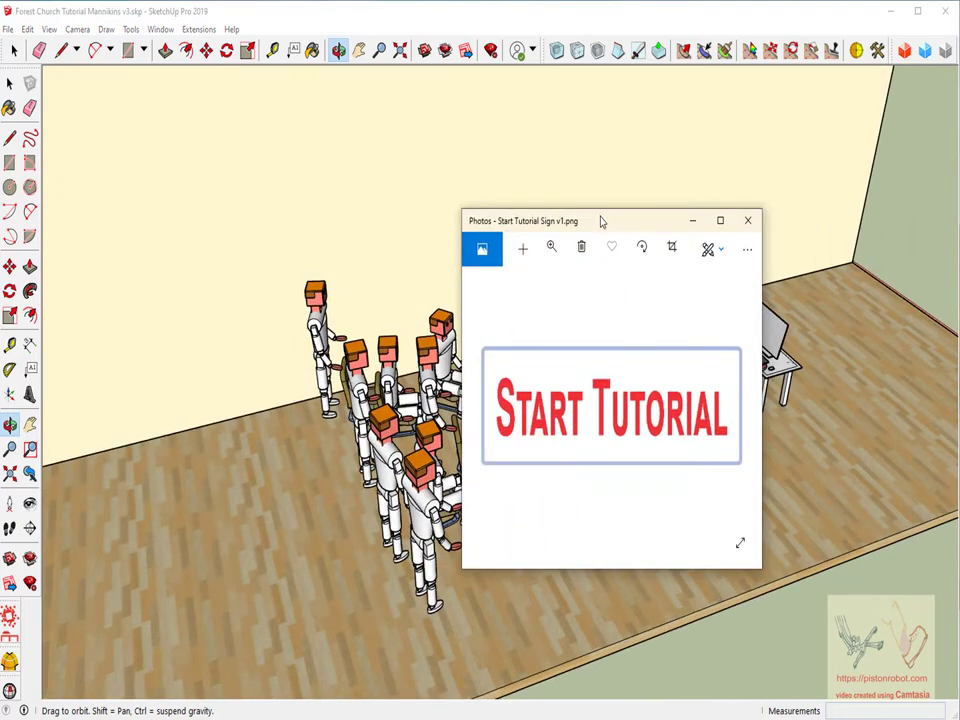
pyautogui.click(747, 220)
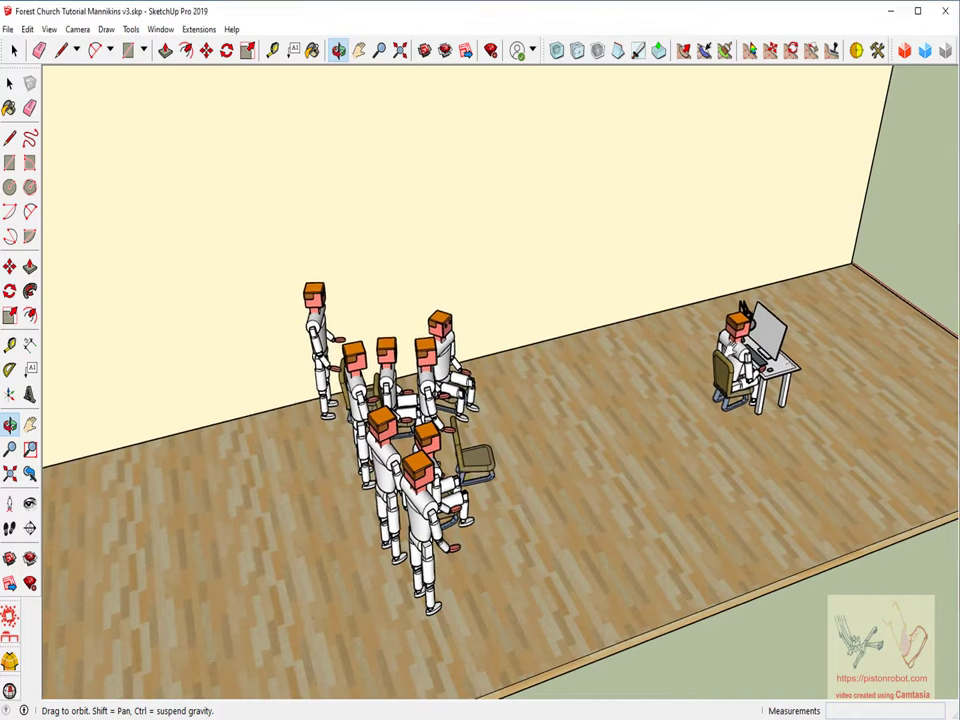
# Step: Zoom toward the seated desk mannequin and orbit slightly to frame it from behind in the corner
pyautogui.moveTo(557, 250); pyautogui.dragTo(380, 405)
pyautogui.scroll(5, 565, 400)
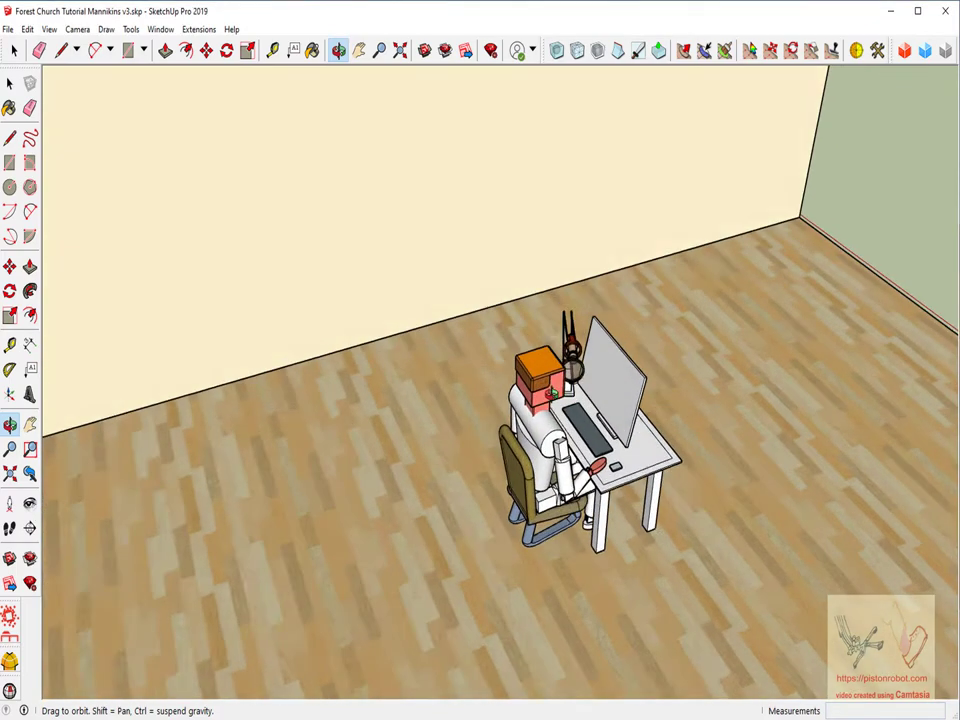
pyautogui.scroll(3, 620, 400)
pyautogui.moveTo(705, 388); pyautogui.dragTo(512, 377)
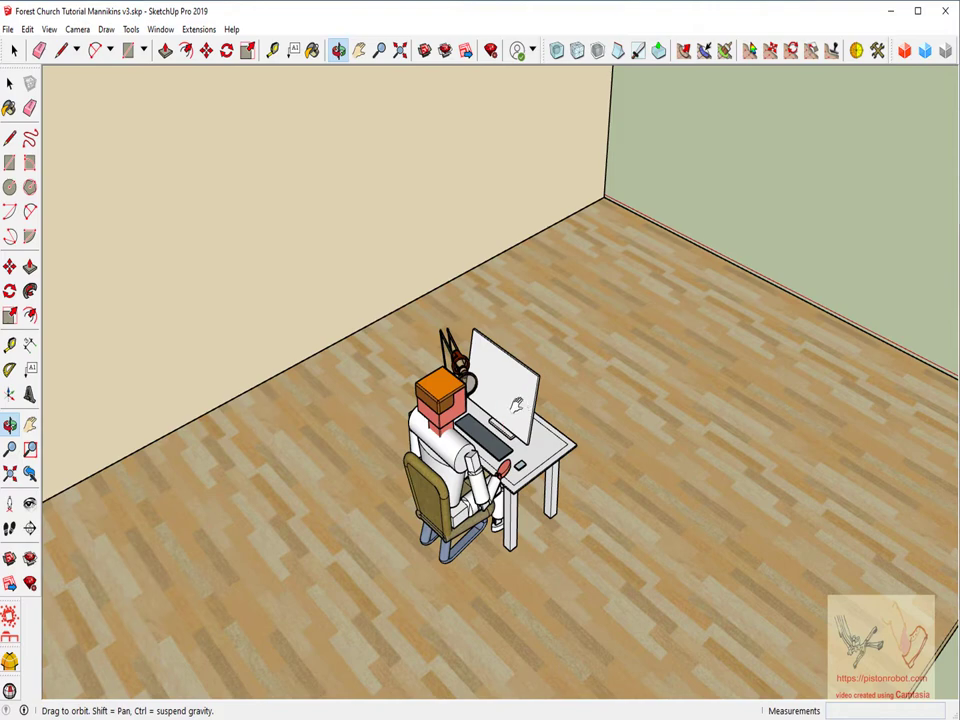
pyautogui.moveTo(512, 377); pyautogui.dragTo(680, 370)
pyautogui.moveTo(490, 297); pyautogui.dragTo(480, 300)
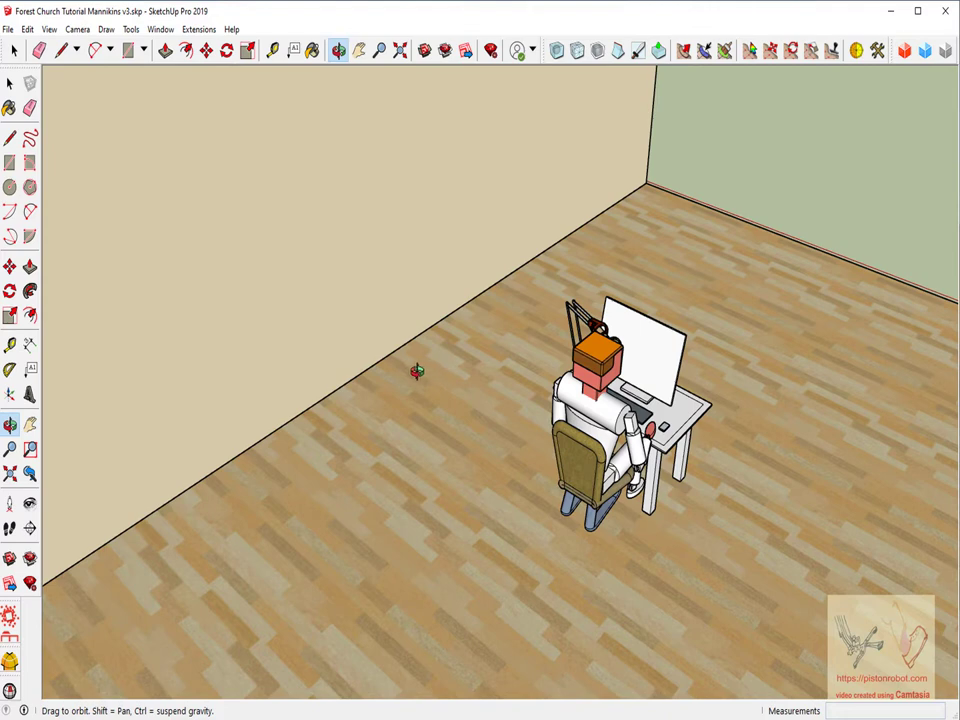
pyautogui.moveTo(439, 396); pyautogui.dragTo(445, 381)
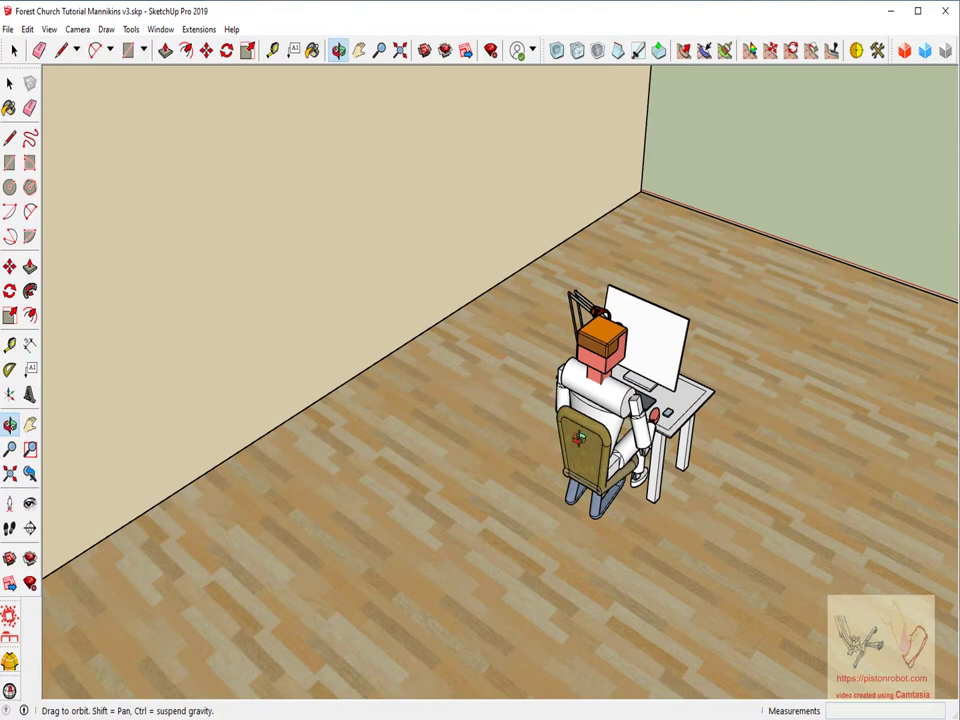
pyautogui.moveTo(462, 330); pyautogui.dragTo(470, 312)
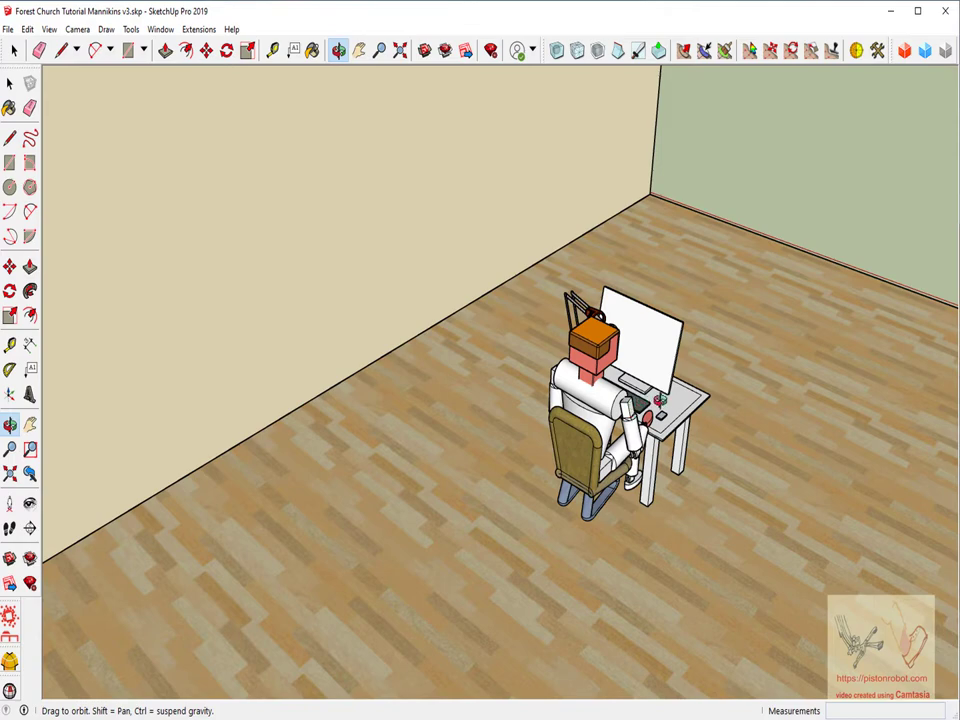
# Step: Zoom and tilt over the desk, then orbit so the desk faces the viewer
pyautogui.scroll(2, 640, 390)
pyautogui.scroll(2, 640, 390)
pyautogui.moveTo(658, 403); pyautogui.dragTo(657, 380)
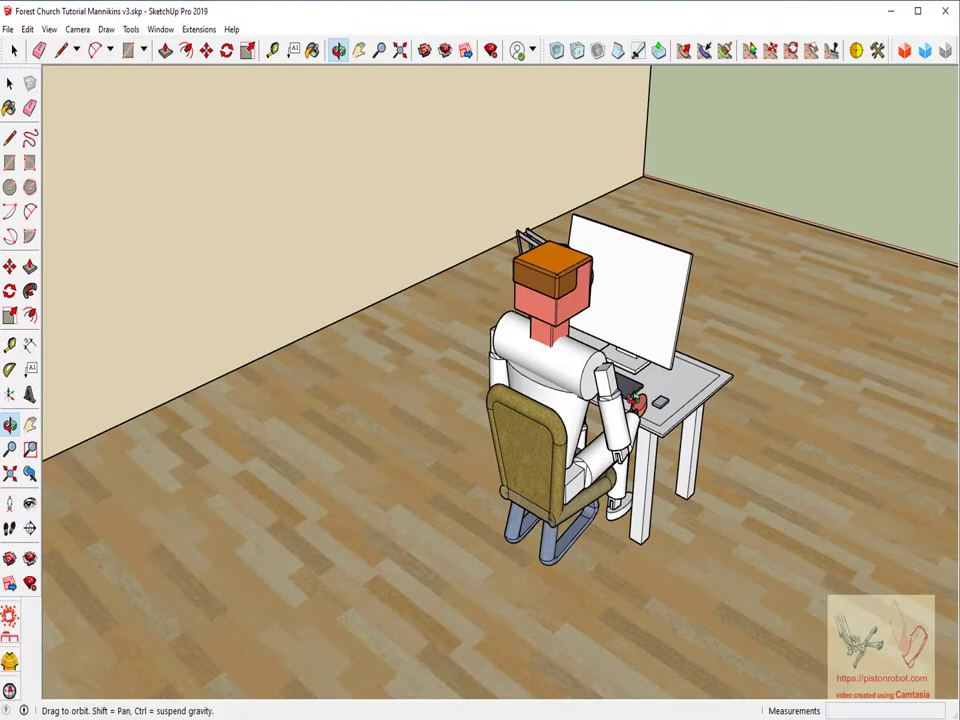
pyautogui.scroll(-1, 656, 381)
pyautogui.scroll(-2, 645, 392)
pyautogui.moveTo(632, 396)
pyautogui.mouseDown()
pyautogui.moveTo(443, 463)
pyautogui.moveTo(343, 480)
pyautogui.moveTo(449, 513)
pyautogui.mouseUp()
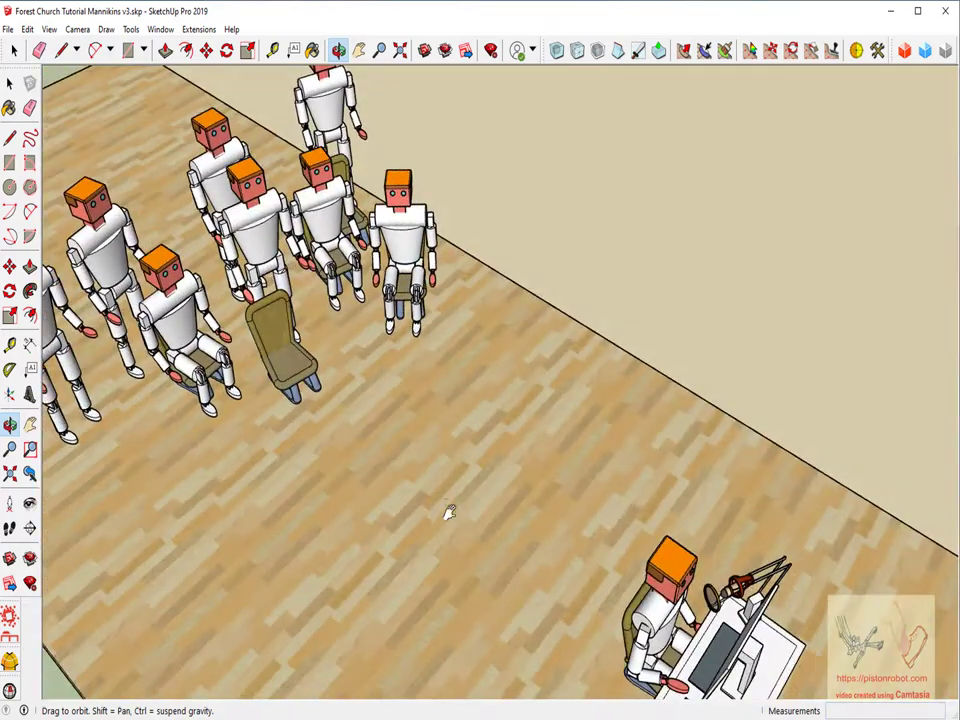
# Step: Orbit low then high over the mannequin crowd and chairs, then zoom out to include the desk
pyautogui.scroll(-3, 449, 513)
pyautogui.scroll(1, 501, 501)
pyautogui.scroll(1, 518, 598)
pyautogui.scroll(1, 536, 567)
pyautogui.moveTo(536, 567); pyautogui.dragTo(531, 508)
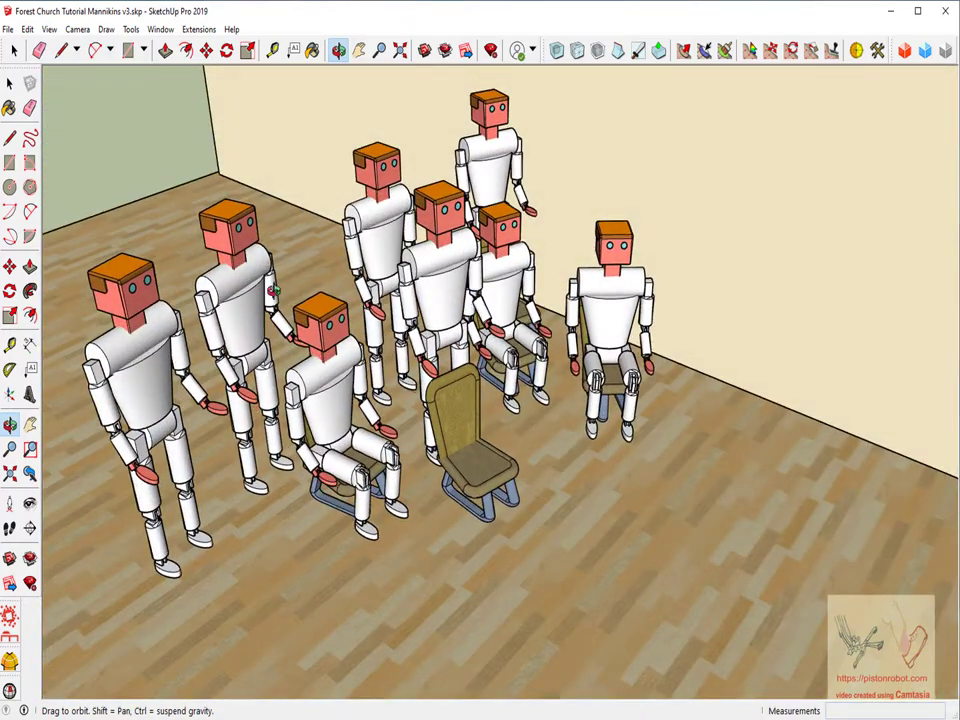
pyautogui.moveTo(232, 313)
pyautogui.mouseDown()
pyautogui.moveTo(344, 451)
pyautogui.moveTo(398, 495)
pyautogui.moveTo(606, 508)
pyautogui.moveTo(396, 470)
pyautogui.moveTo(316, 470)
pyautogui.moveTo(527, 345)
pyautogui.mouseUp()
pyautogui.scroll(-2, 346, 451)
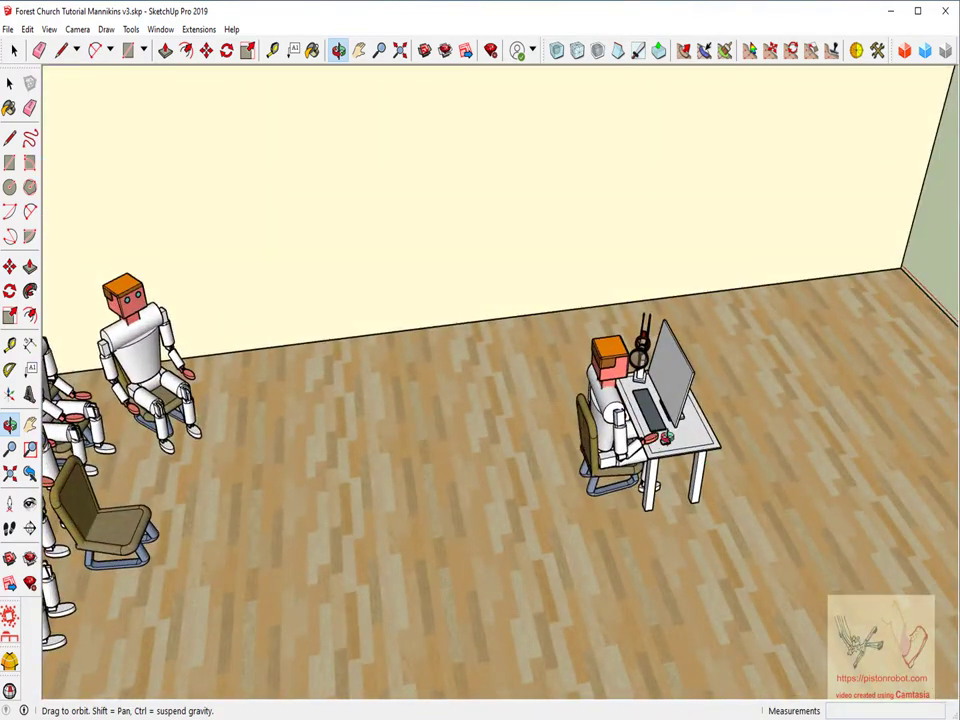